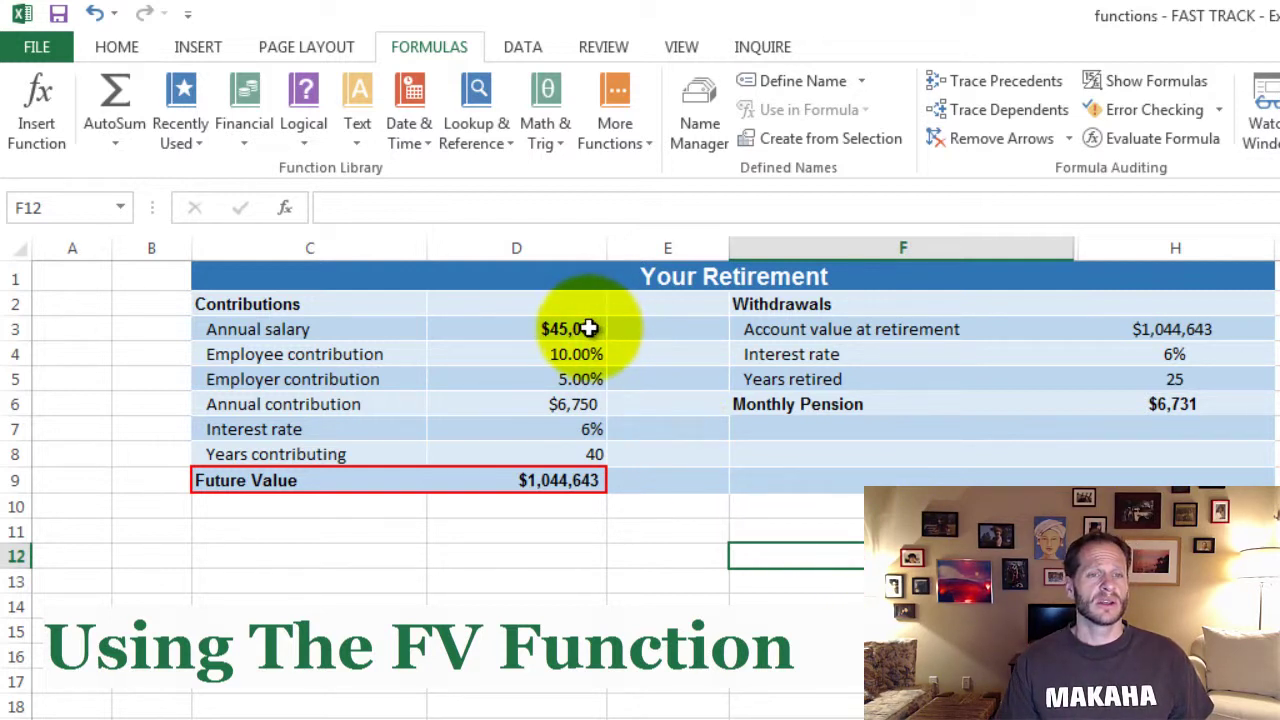
Step: Review the annual salary, the employee and employer contribution rates, and the annual contribution formula in the Contributions table
{"action": "left_click", "coordinate": [588, 328]}
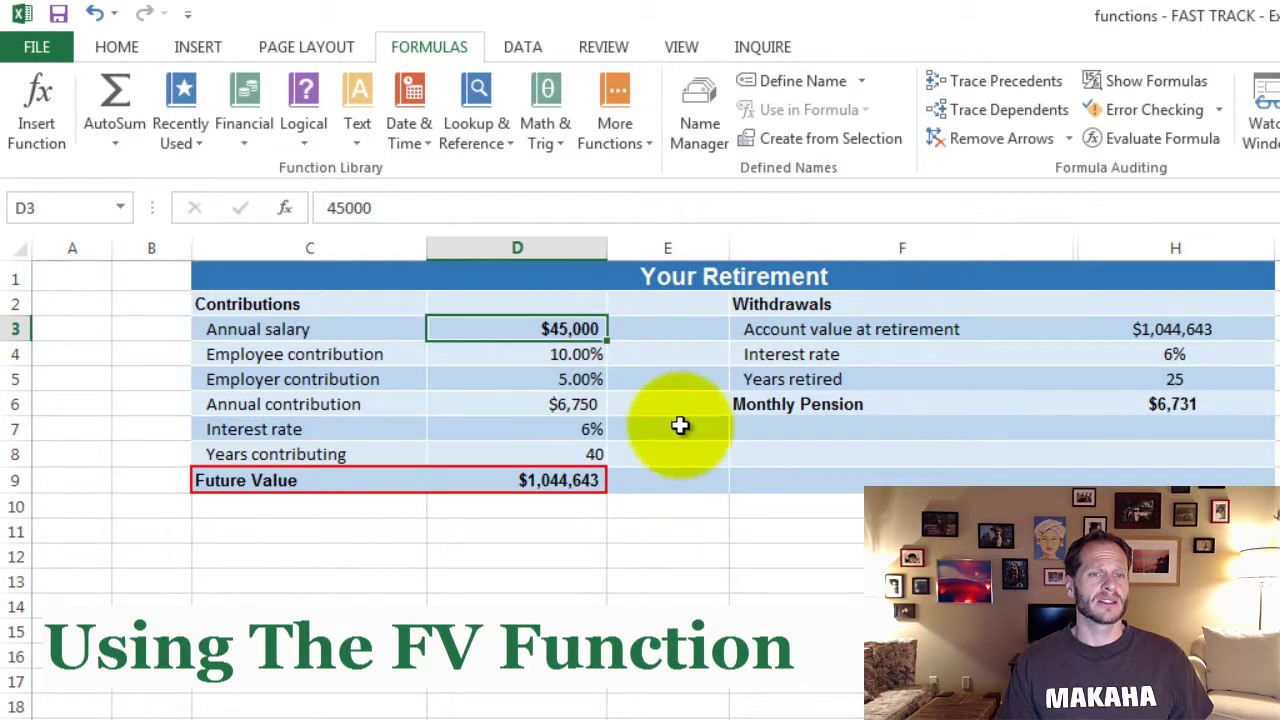
{"action": "left_click", "coordinate": [594, 354]}
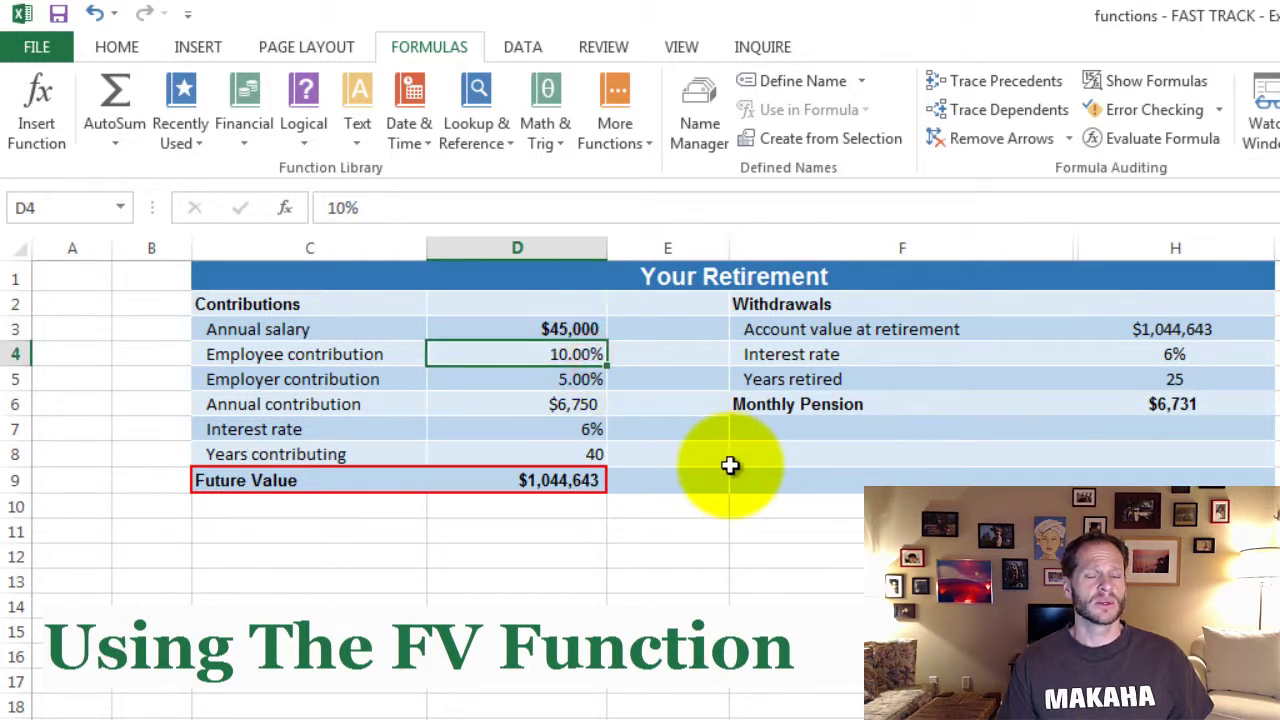
{"action": "left_click", "coordinate": [586, 380]}
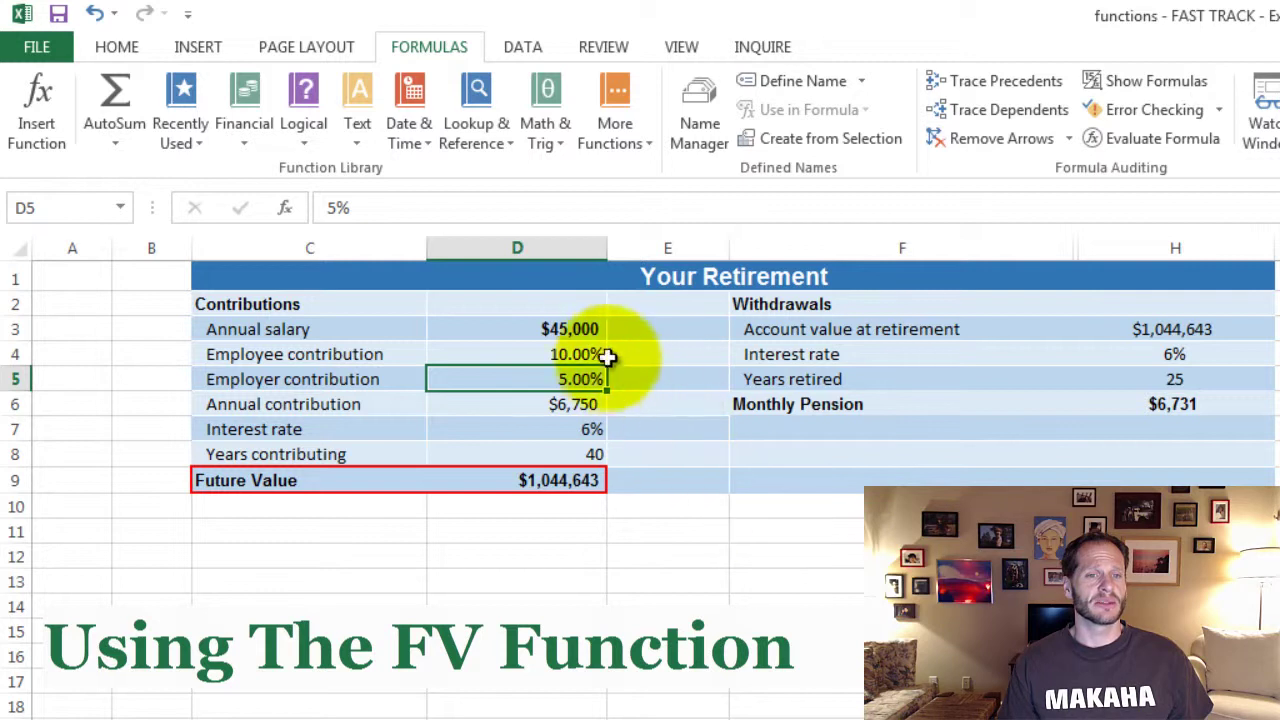
{"action": "left_click_drag", "start_coordinate": [588, 354], "coordinate": [582, 381]}
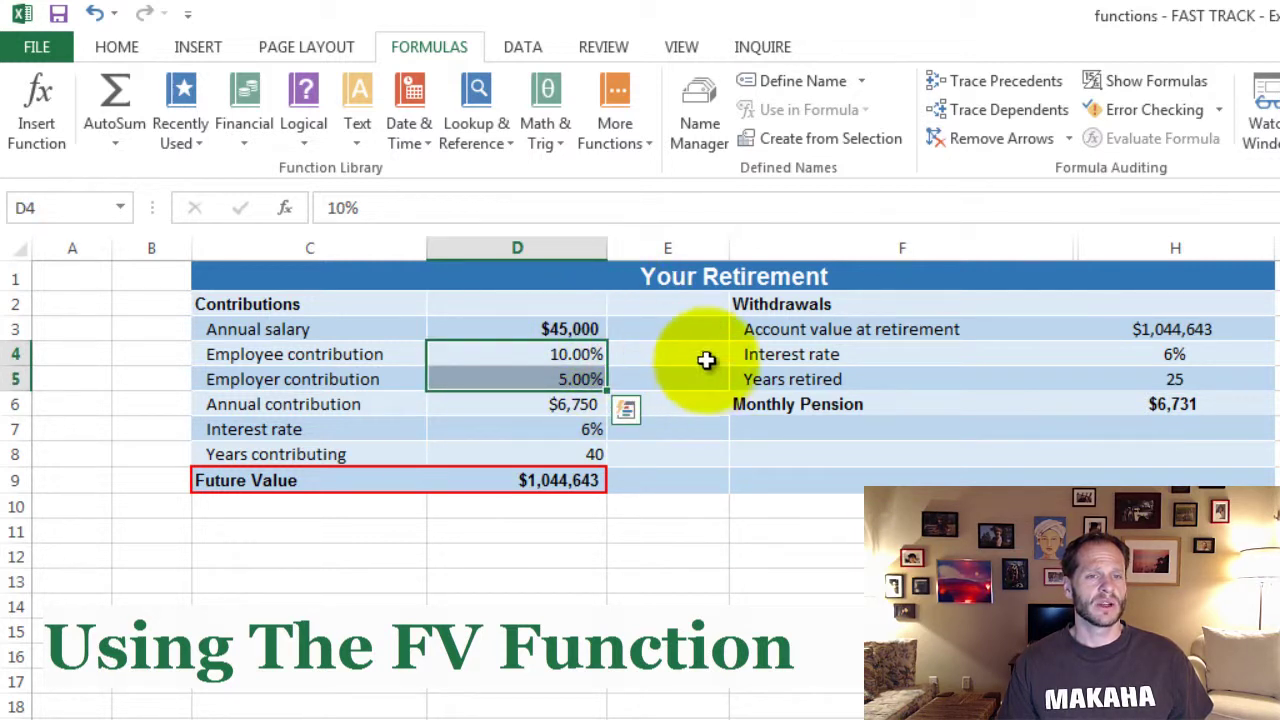
{"action": "left_click", "coordinate": [572, 405]}
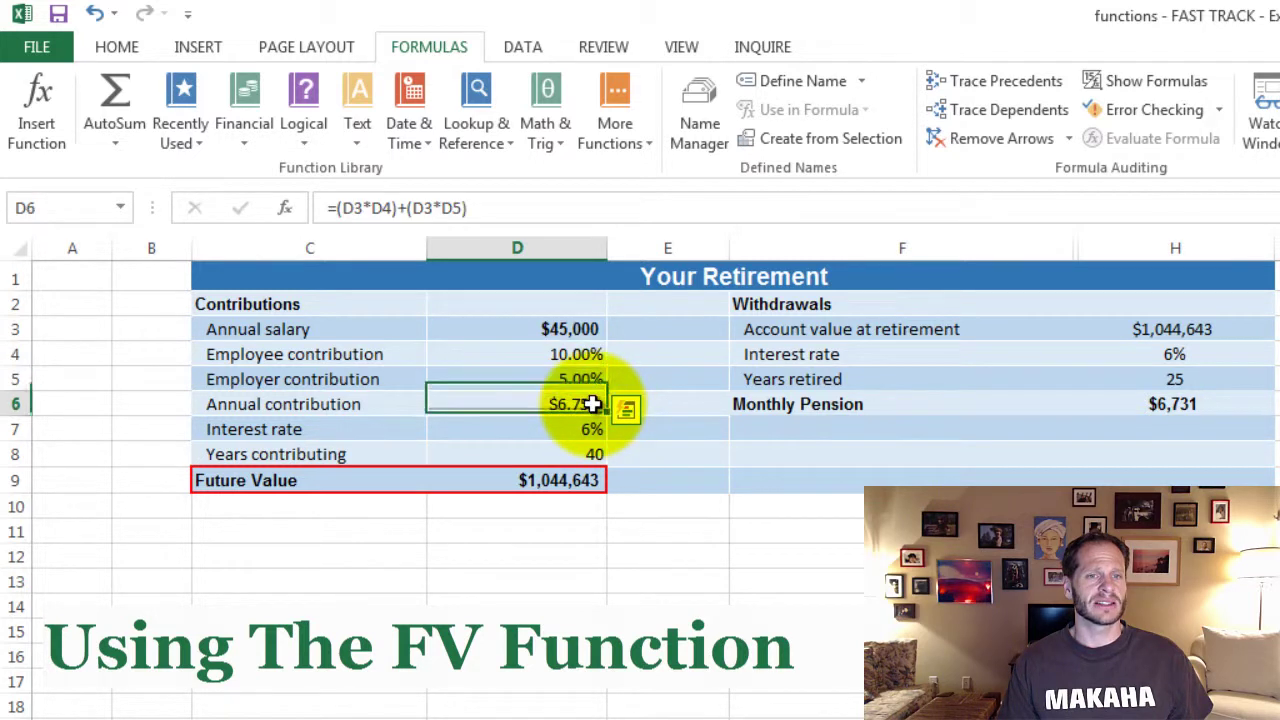
Step: Set the annual salary in D3 to 100000
{"action": "left_click", "coordinate": [586, 331]}
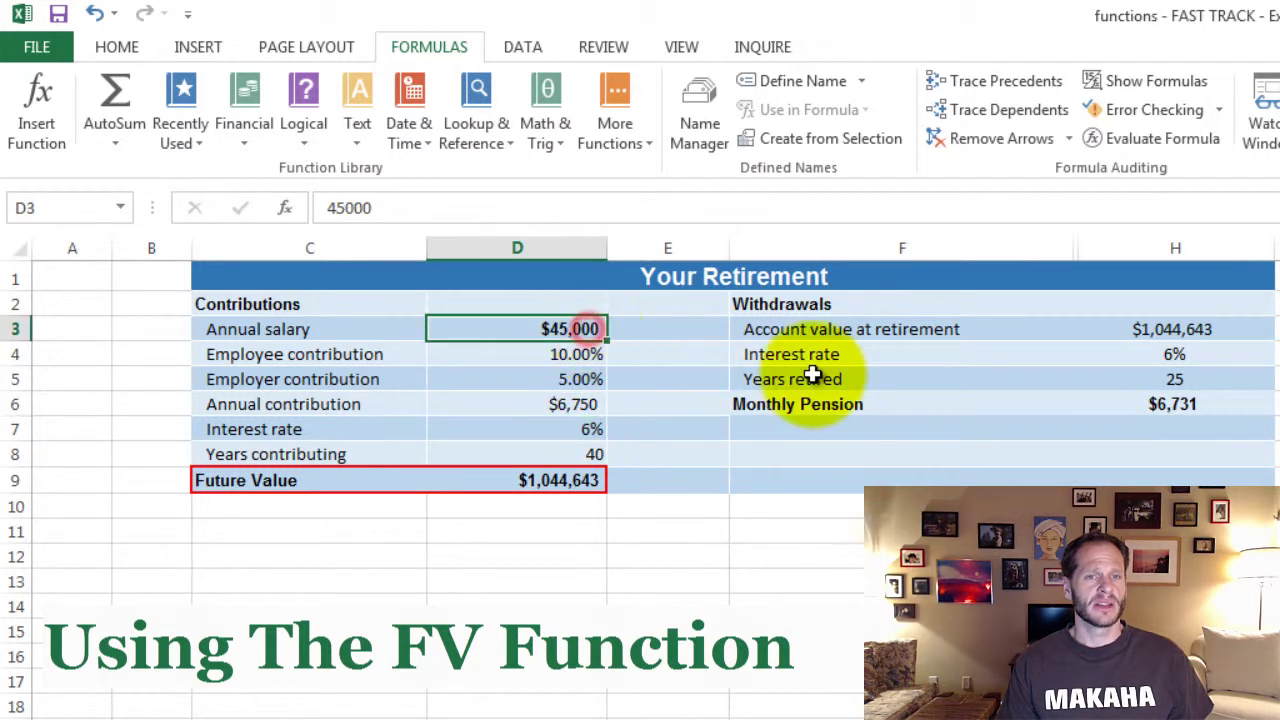
{"action": "type", "text": "100,"}
{"action": "type", "text": "00"}
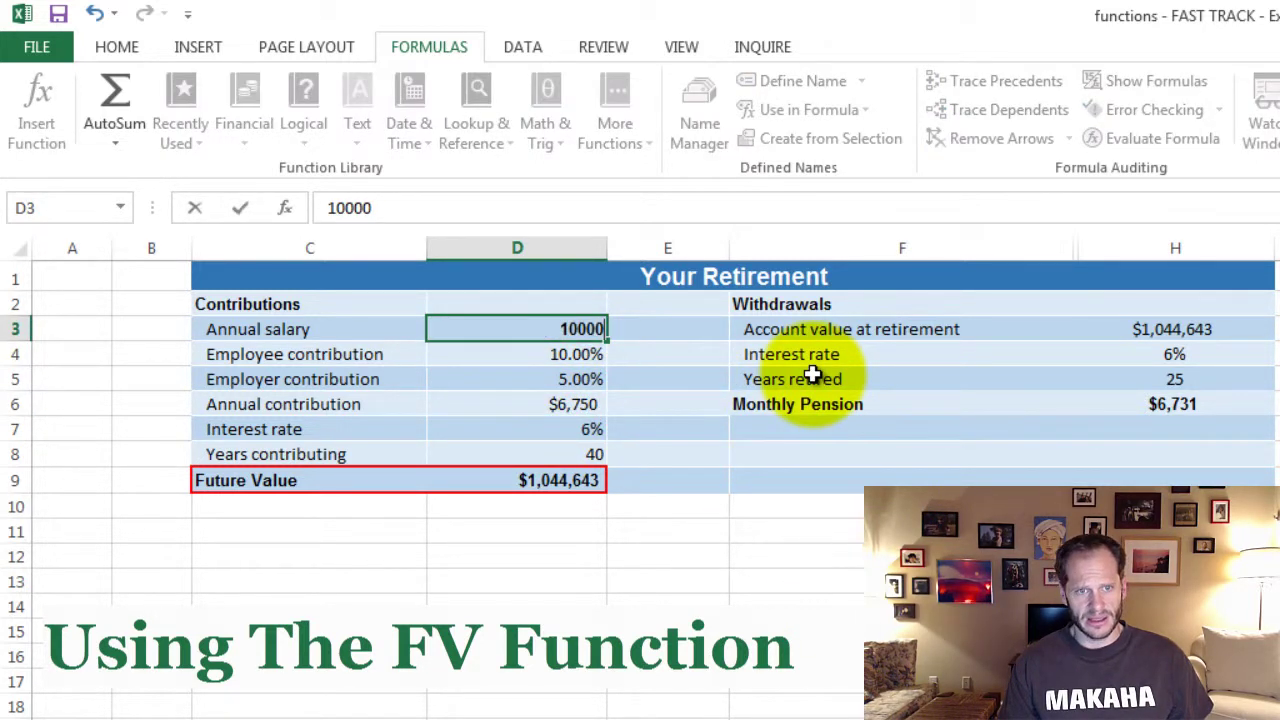
{"action": "type", "text": "0"}
{"action": "key", "text": "Return"}
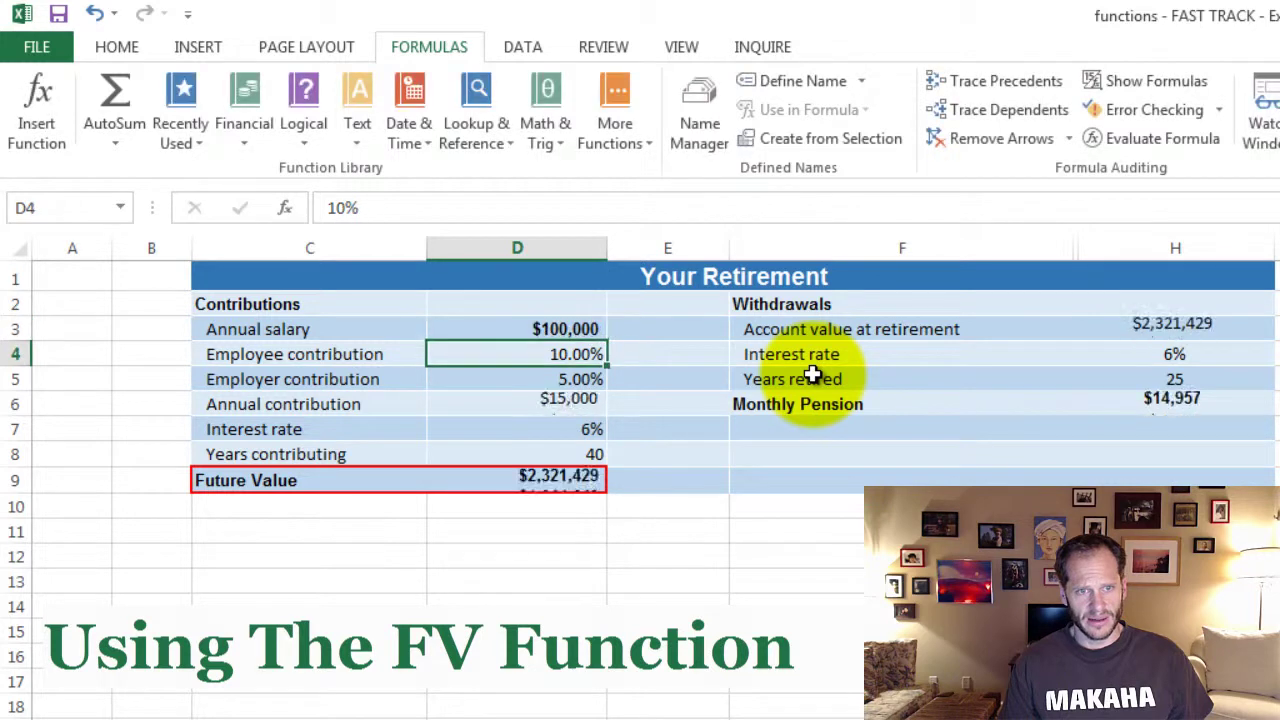
Step: Set the annual salary in D3 to 65,000
{"action": "left_click", "coordinate": [585, 405]}
{"action": "left_click", "coordinate": [601, 329]}
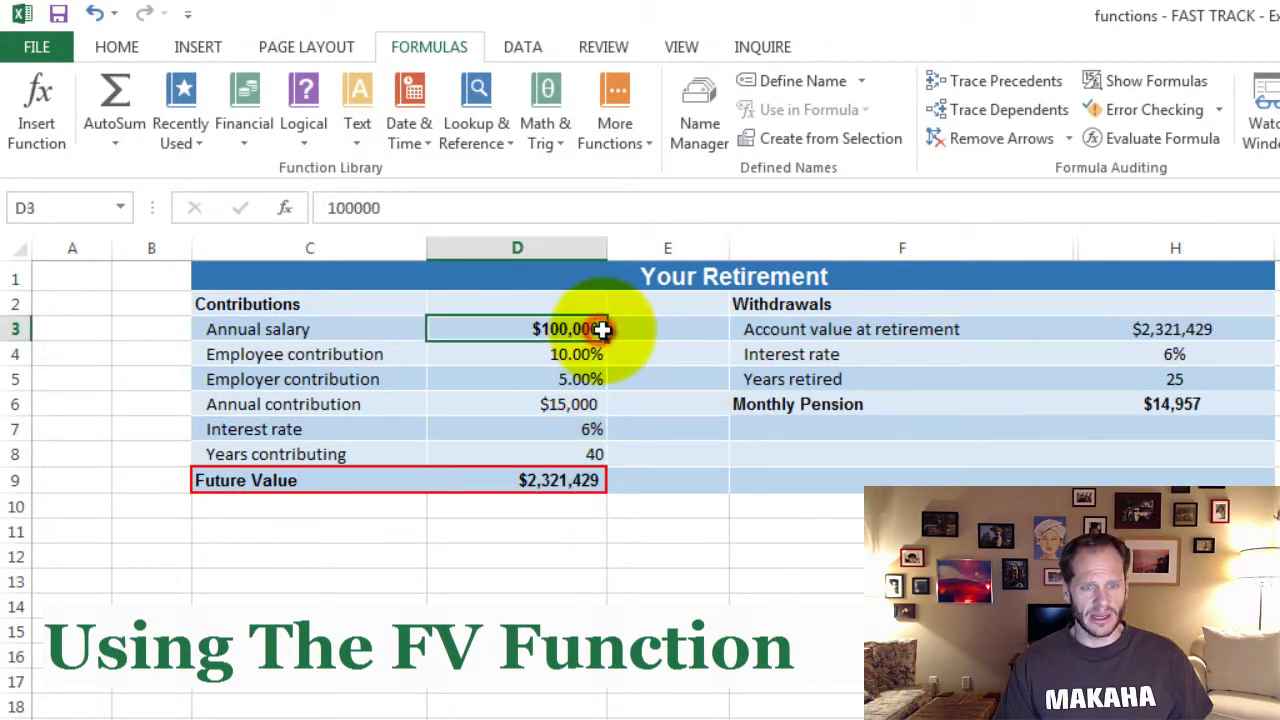
{"action": "type", "text": "65,000"}
{"action": "key", "text": "Return"}
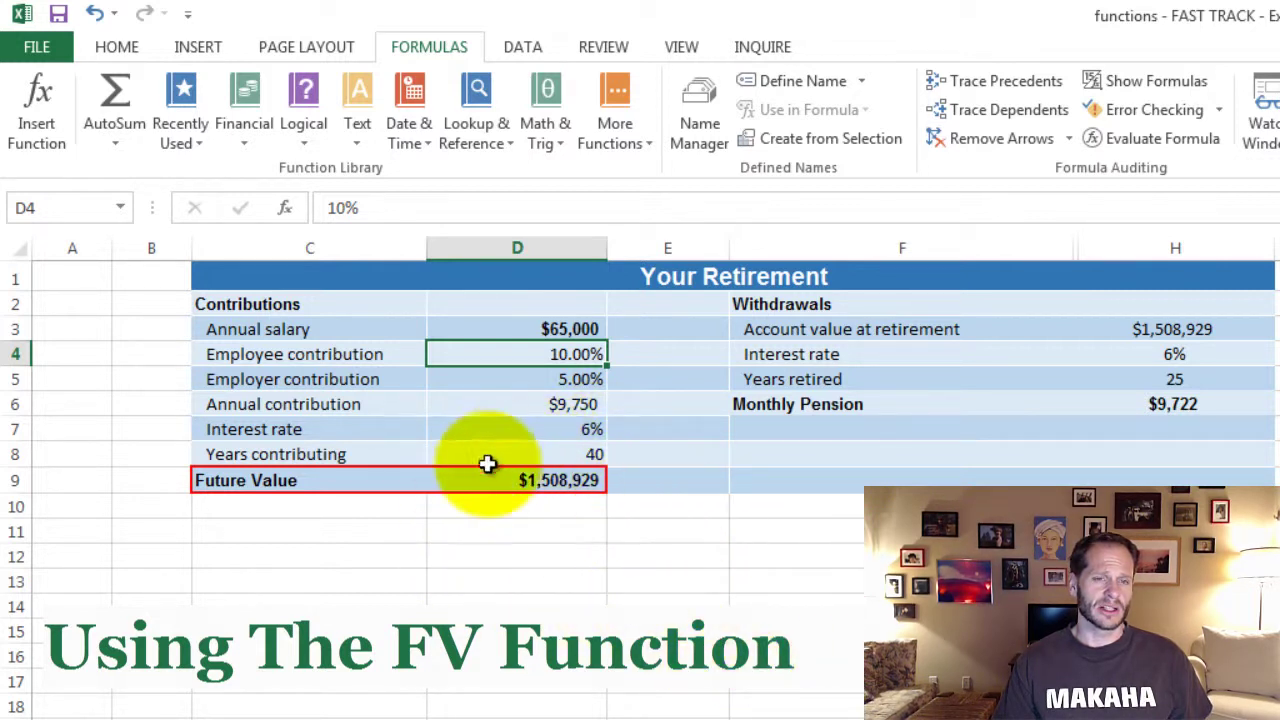
Step: Start the FV financial function in cell D12, keeping its arguments dialog clear of the Contributions table
{"action": "left_click", "coordinate": [570, 556]}
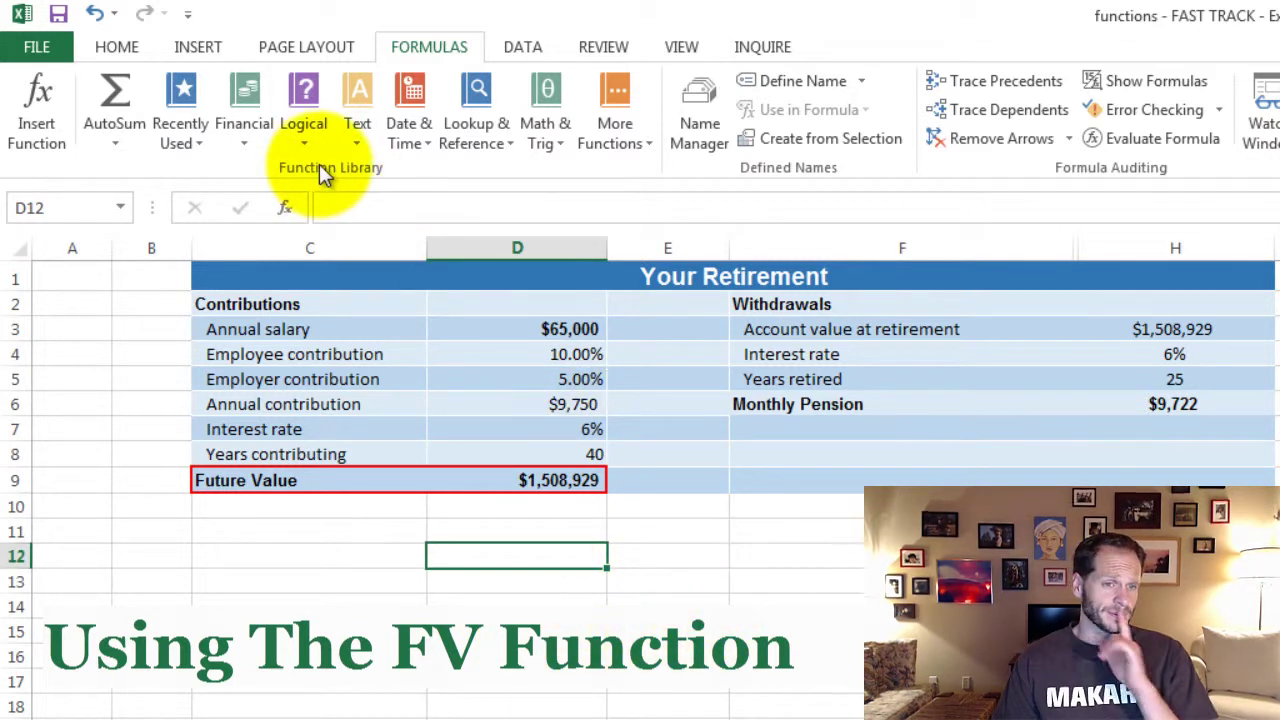
{"action": "left_click", "coordinate": [252, 146]}
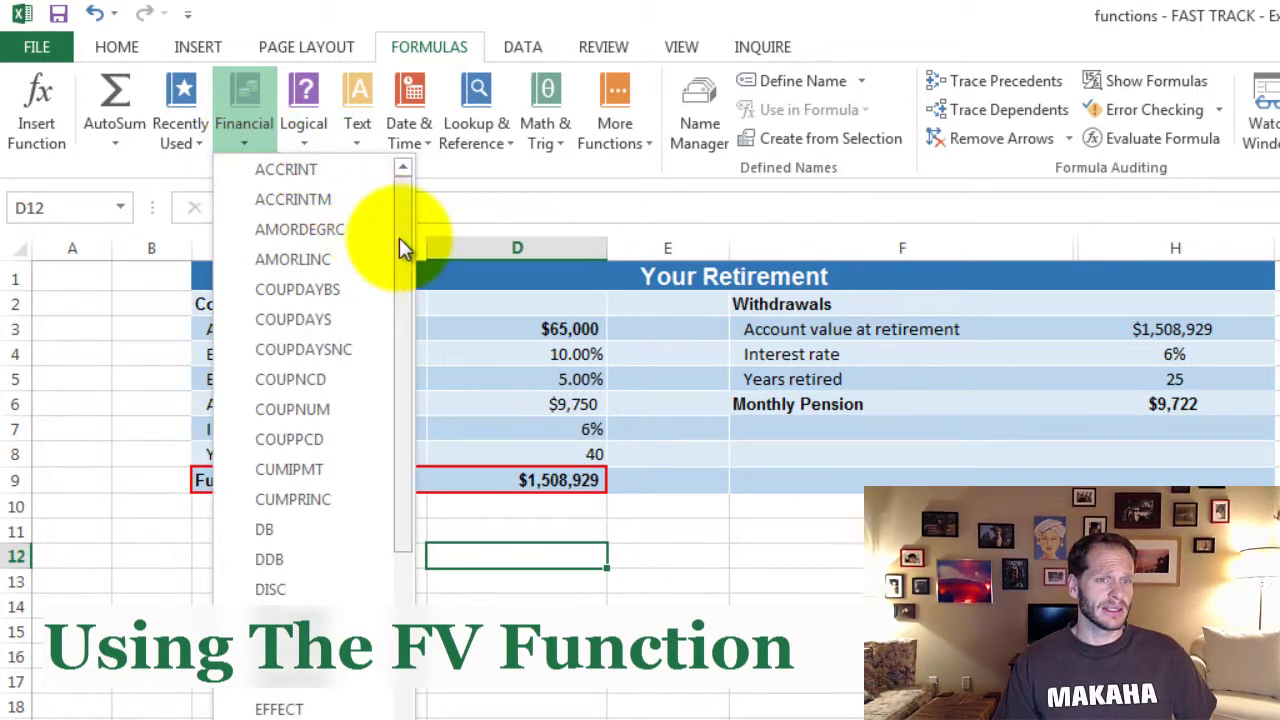
{"action": "left_click_drag", "start_coordinate": [400, 241], "coordinate": [424, 421]}
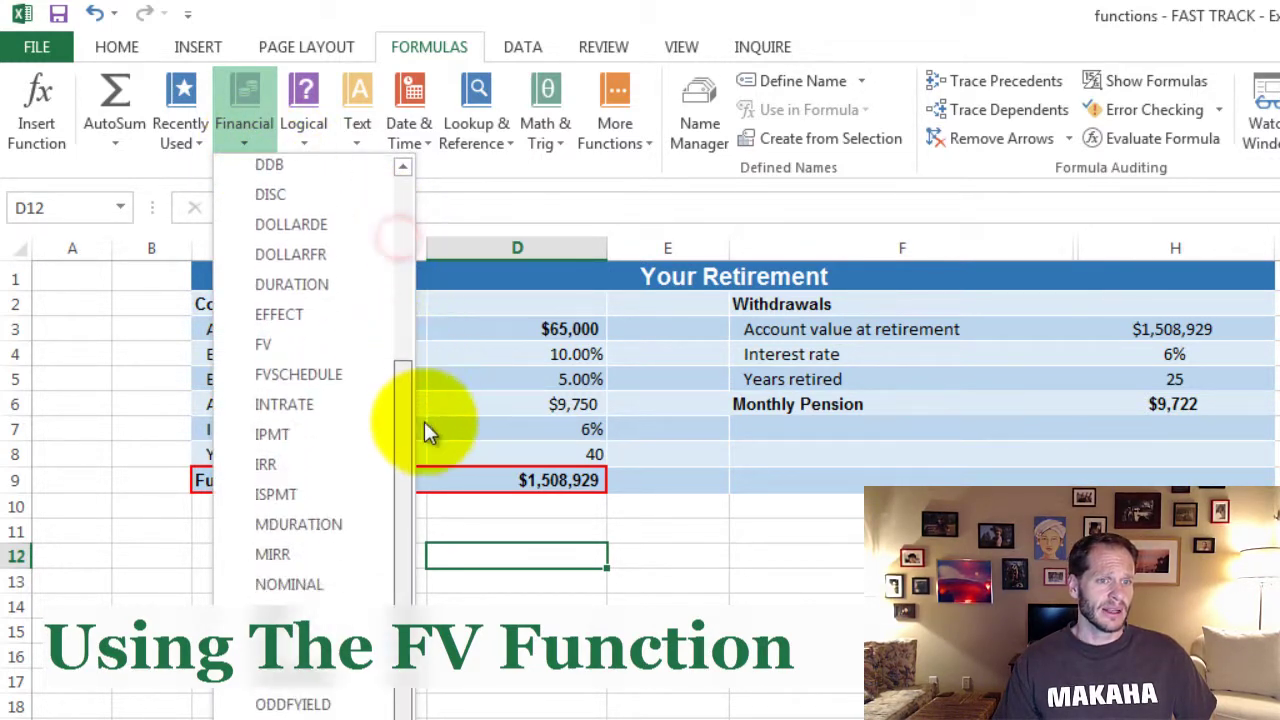
{"action": "left_click", "coordinate": [333, 349]}
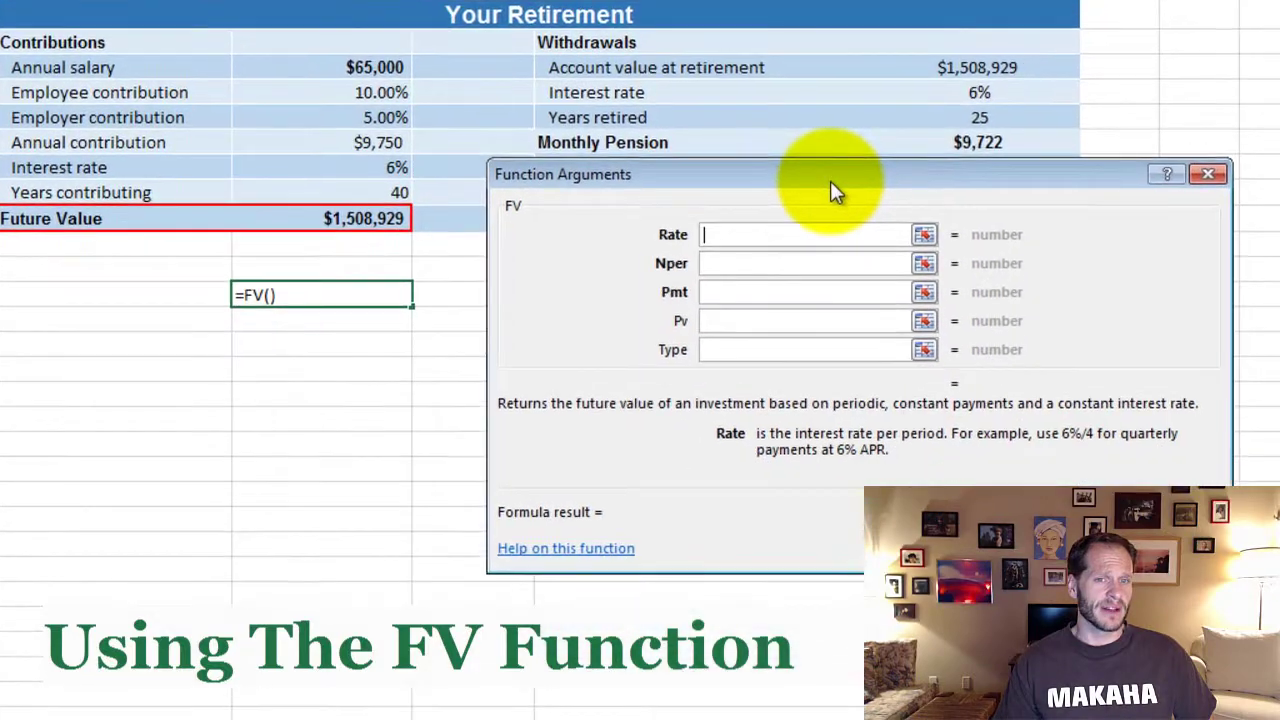
{"action": "left_click_drag", "start_coordinate": [921, 303], "coordinate": [938, 222]}
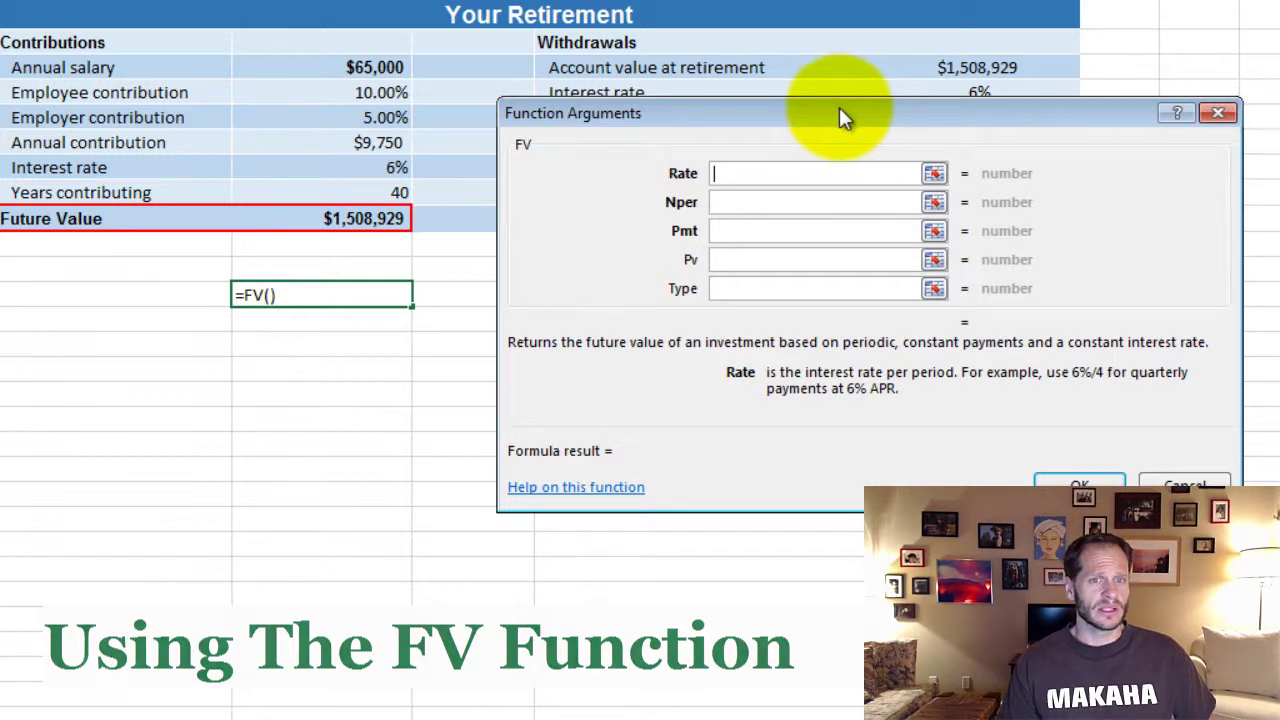
Step: Enter the FV function with D7 as Rate, D8 as Nper, D6 as Pmt and 0 as Pv, leaving Type empty
{"action": "left_click", "coordinate": [395, 169]}
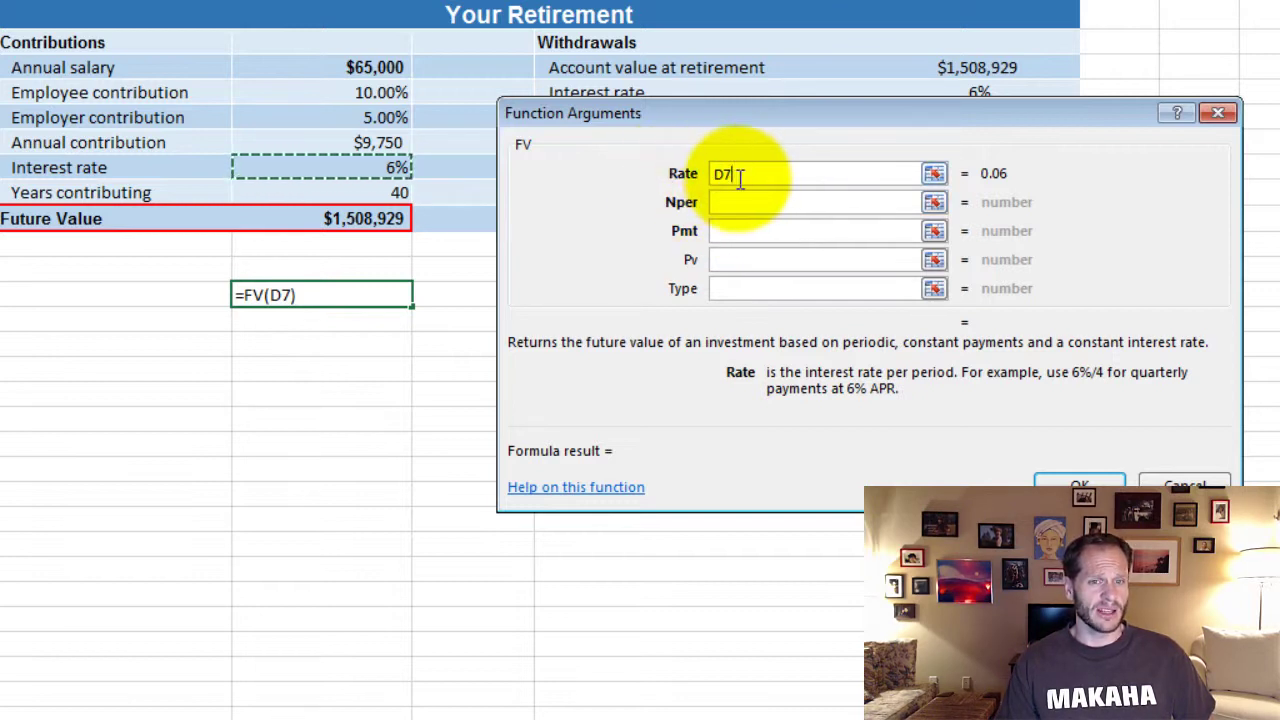
{"action": "left_click", "coordinate": [737, 205]}
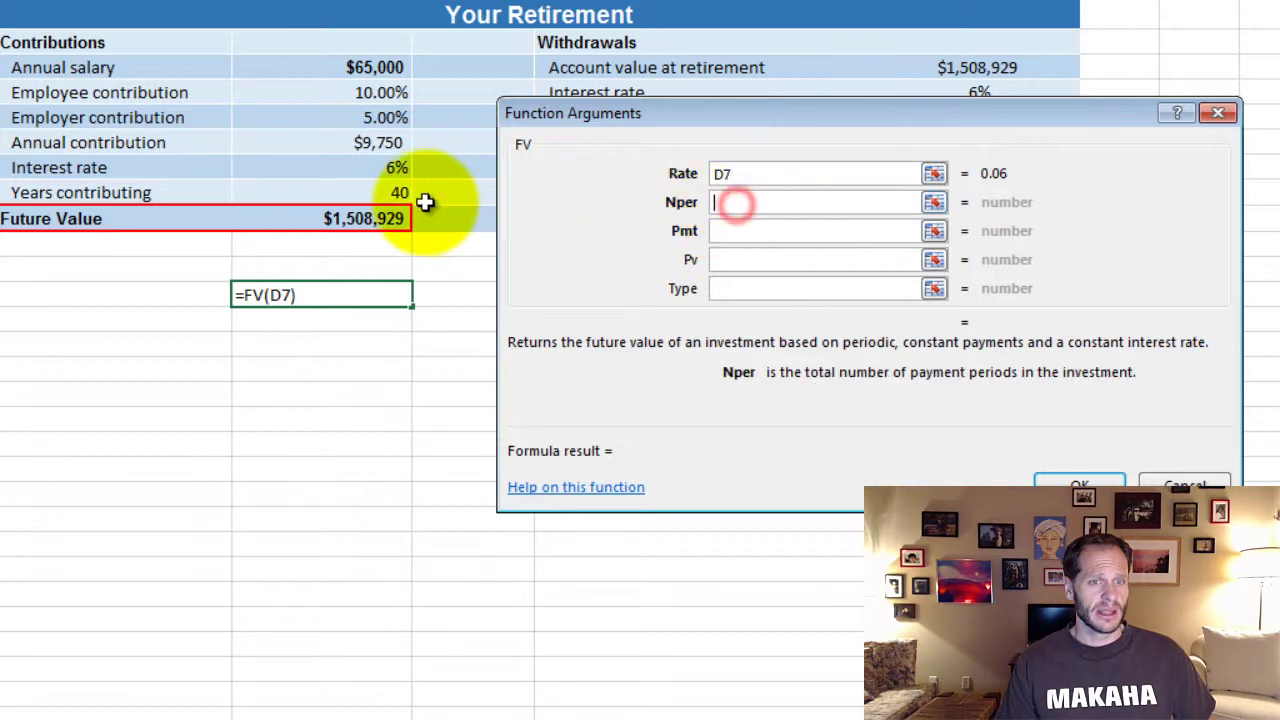
{"action": "left_click", "coordinate": [403, 193]}
{"action": "left_click", "coordinate": [740, 230]}
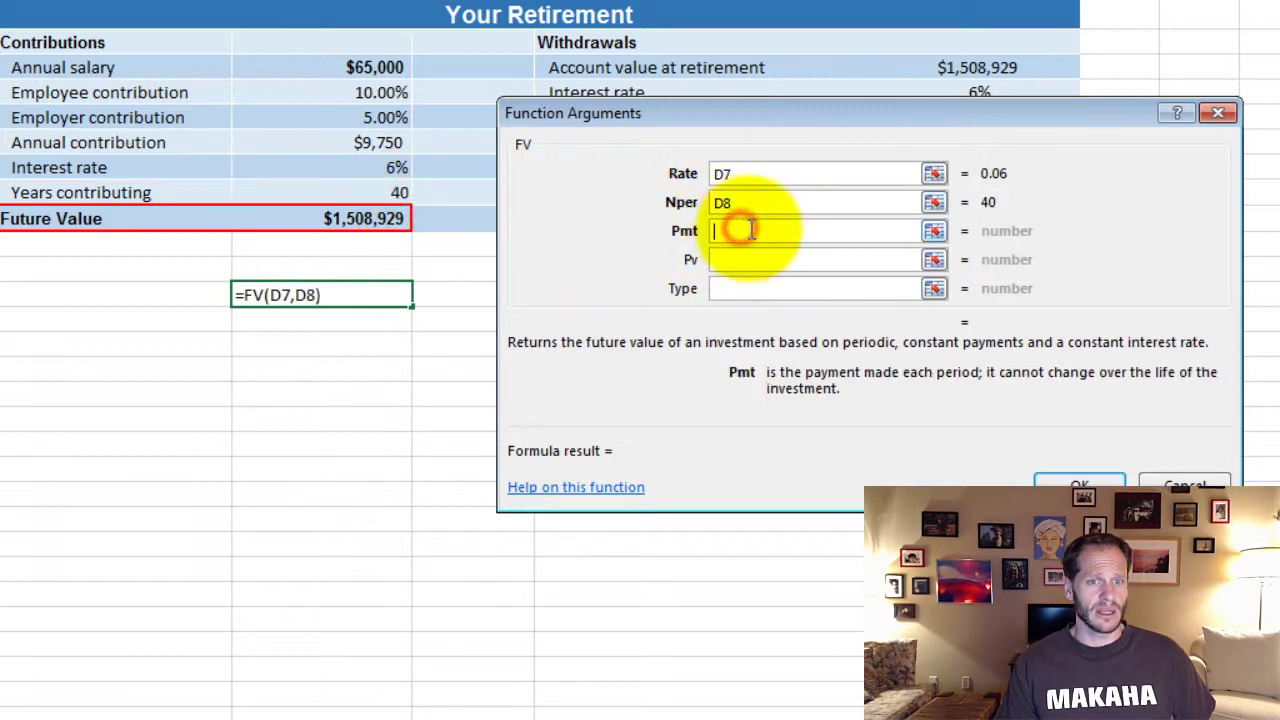
{"action": "left_click", "coordinate": [385, 142]}
{"action": "left_click", "coordinate": [758, 260]}
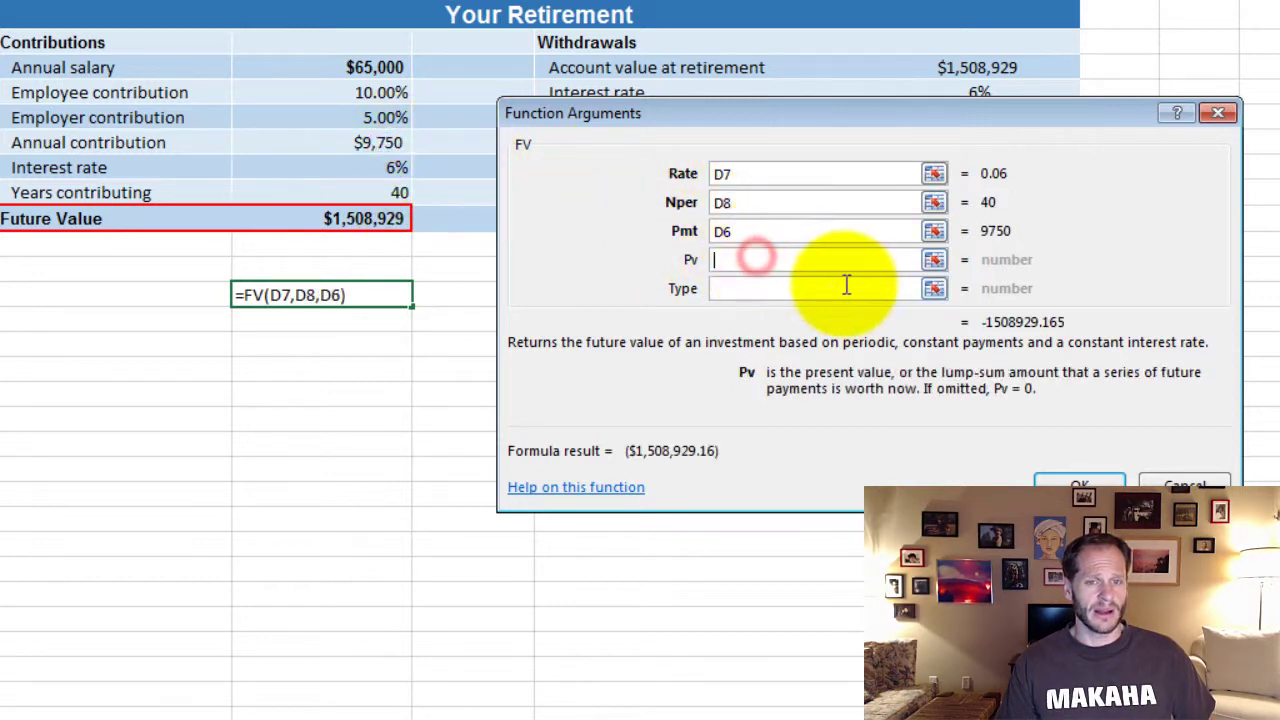
{"action": "type", "text": "0"}
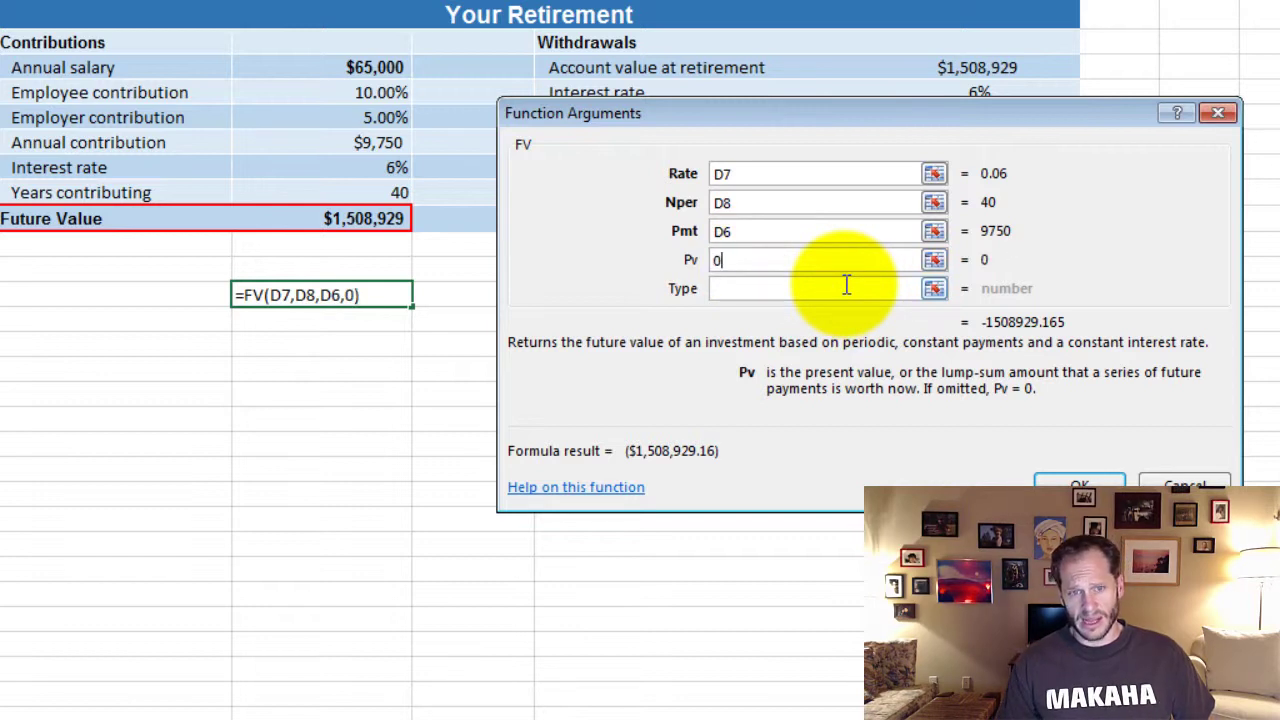
{"action": "left_click", "coordinate": [846, 286]}
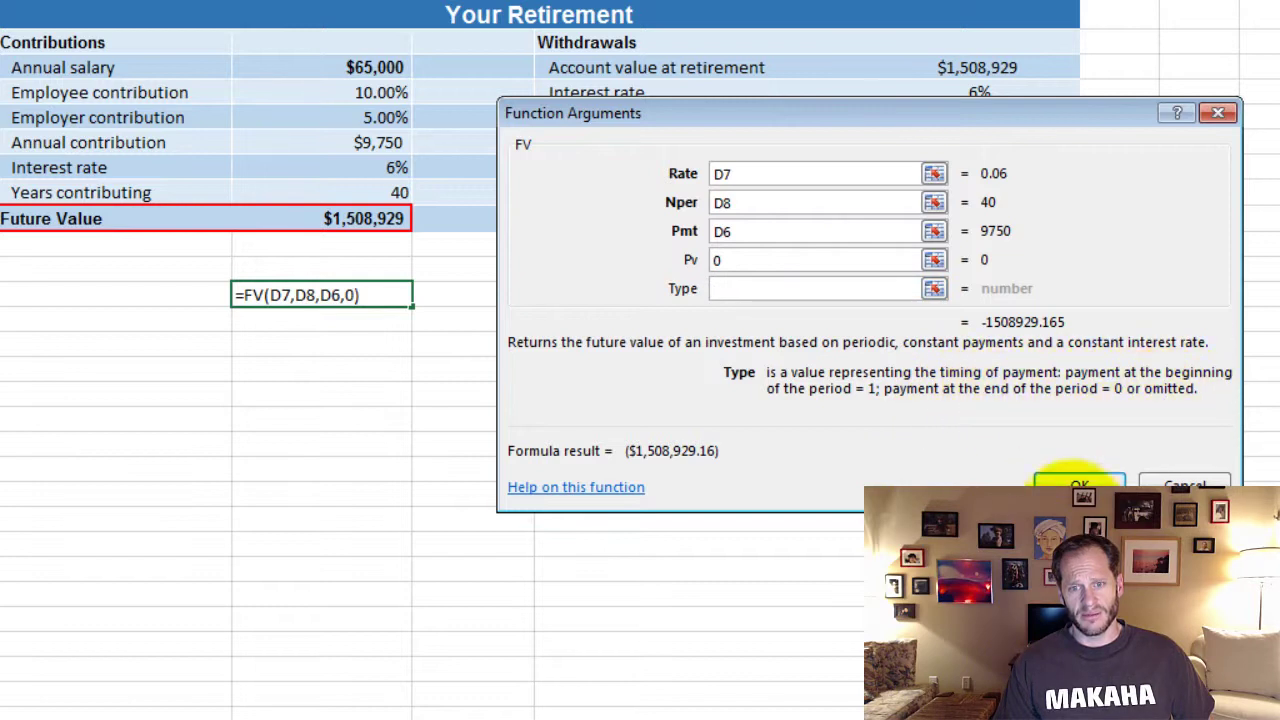
{"action": "left_click", "coordinate": [1080, 484]}
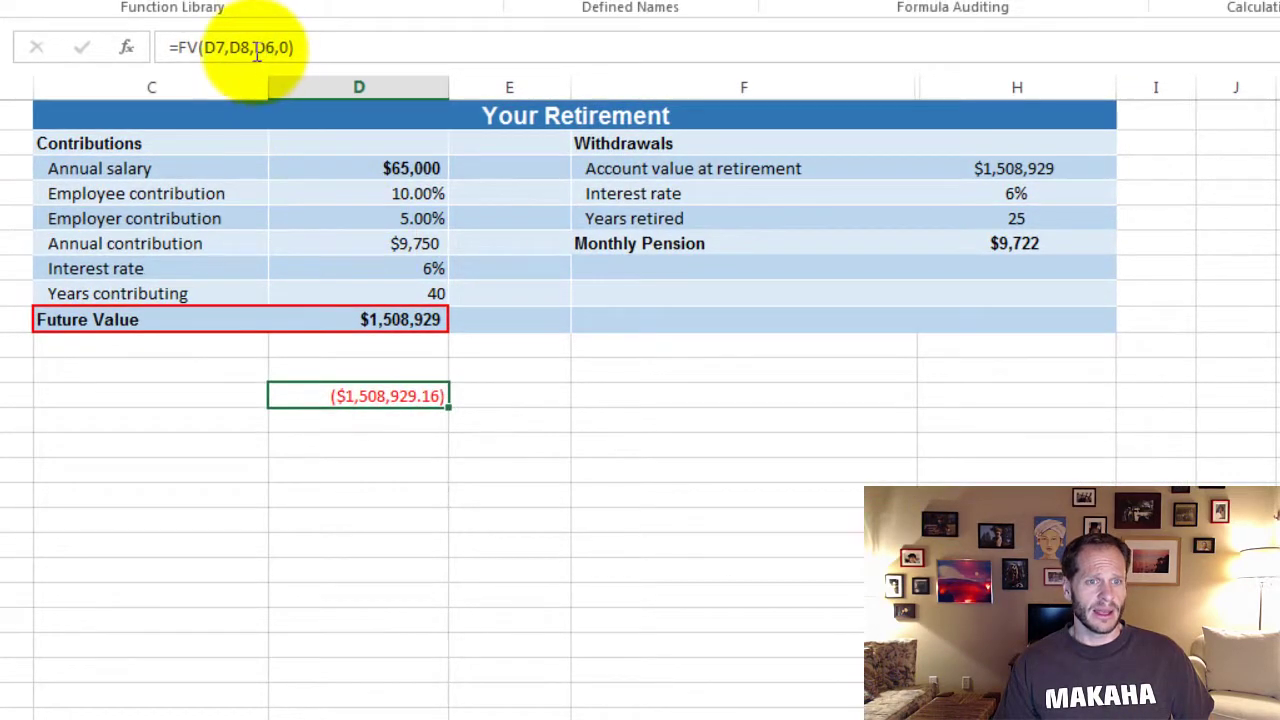
Step: Make the payment argument negative in the D12 formula so it reads =FV(D7,D8,-D6,0)
{"action": "left_click", "coordinate": [256, 50]}
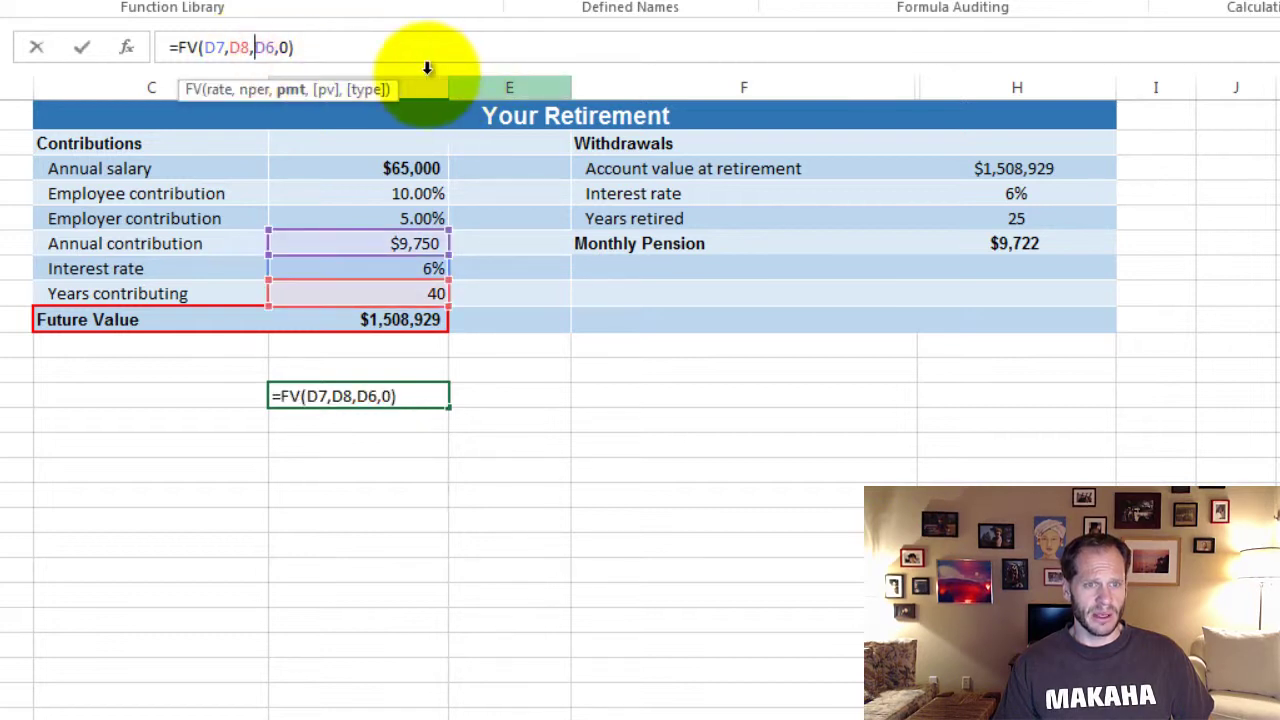
{"action": "left_click", "coordinate": [232, 48]}
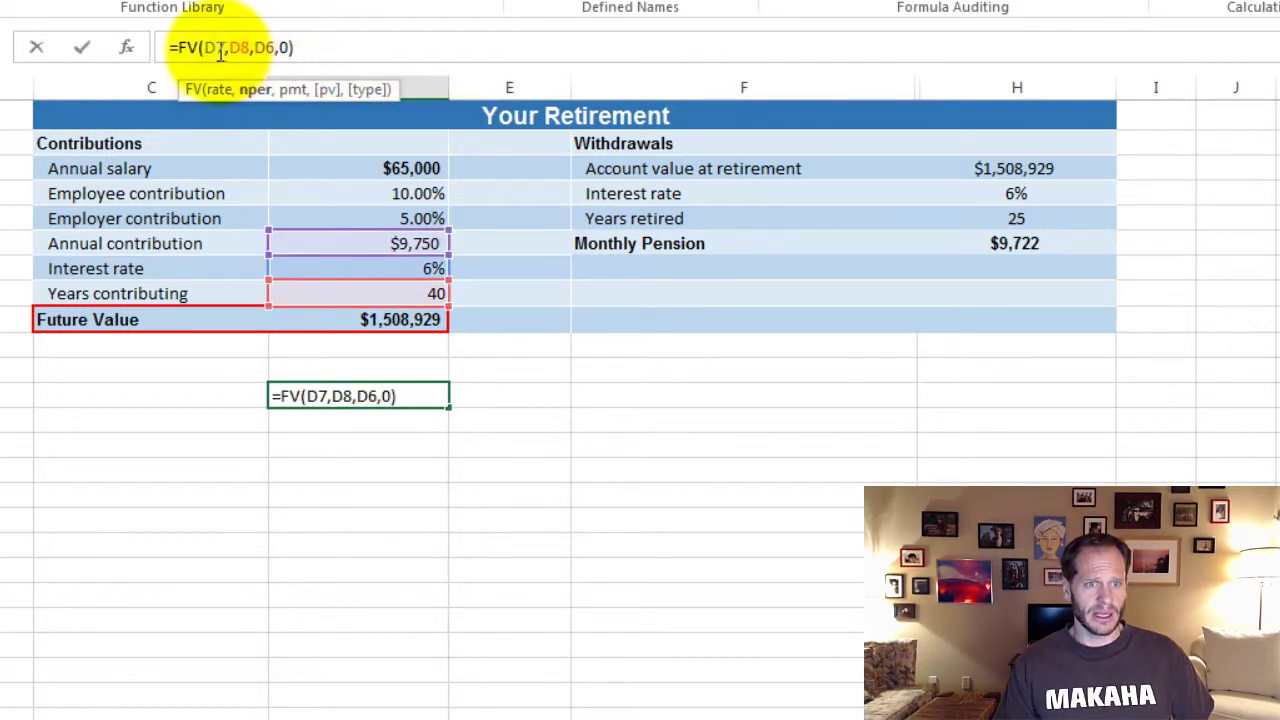
{"action": "left_click", "coordinate": [206, 46]}
{"action": "left_click", "coordinate": [233, 50]}
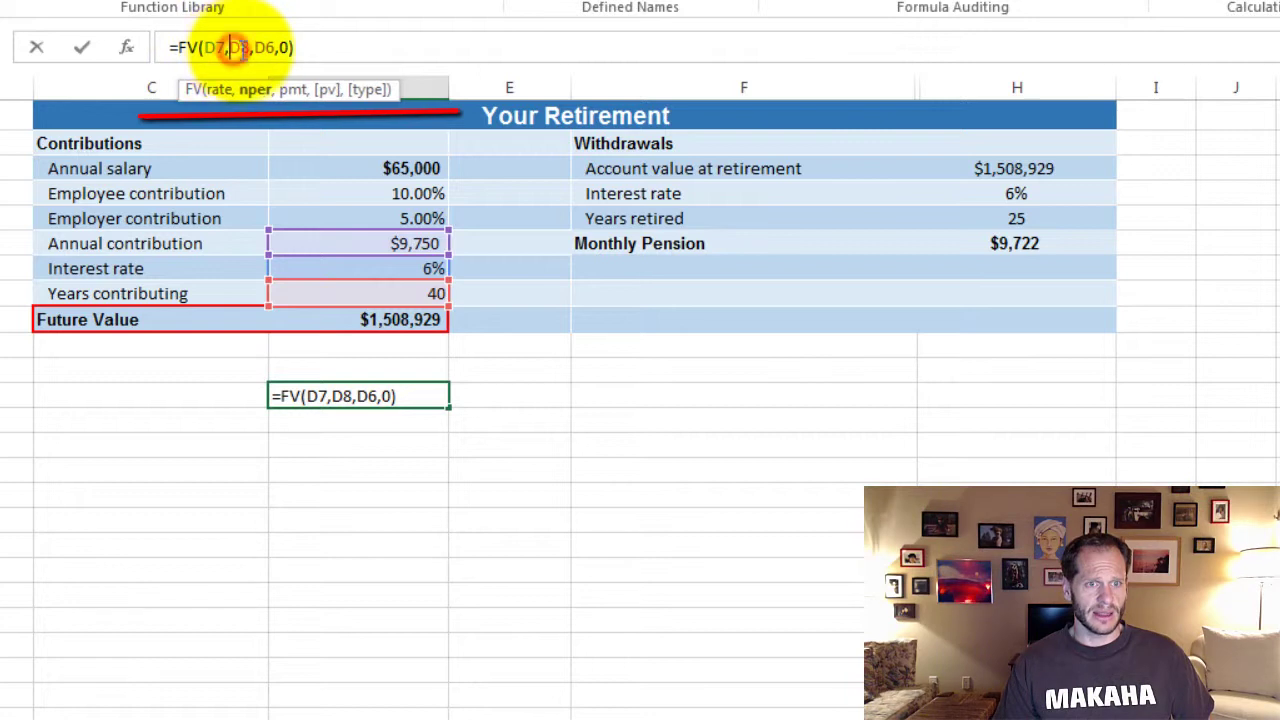
{"action": "left_click", "coordinate": [256, 47]}
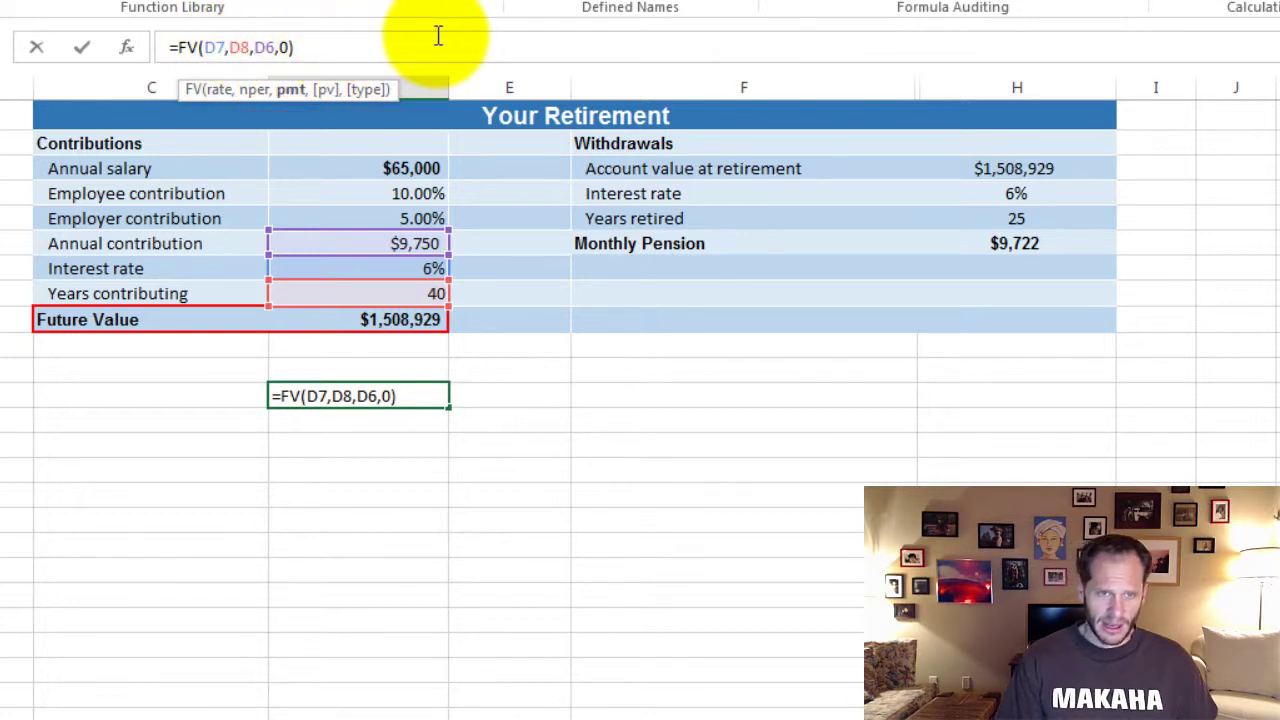
{"action": "type", "text": "-"}
{"action": "key", "text": "Return"}
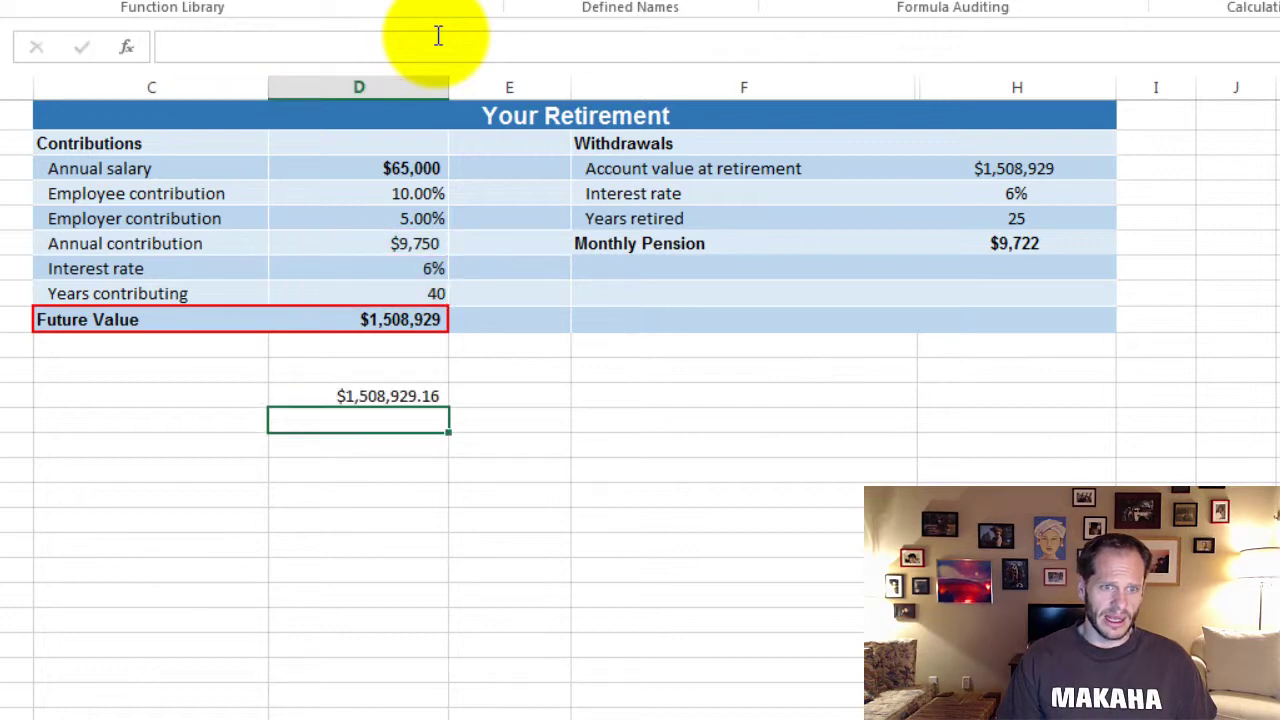
Step: Format the FV result in D12 as currency with 0 decimal places
{"action": "key", "text": "Up"}
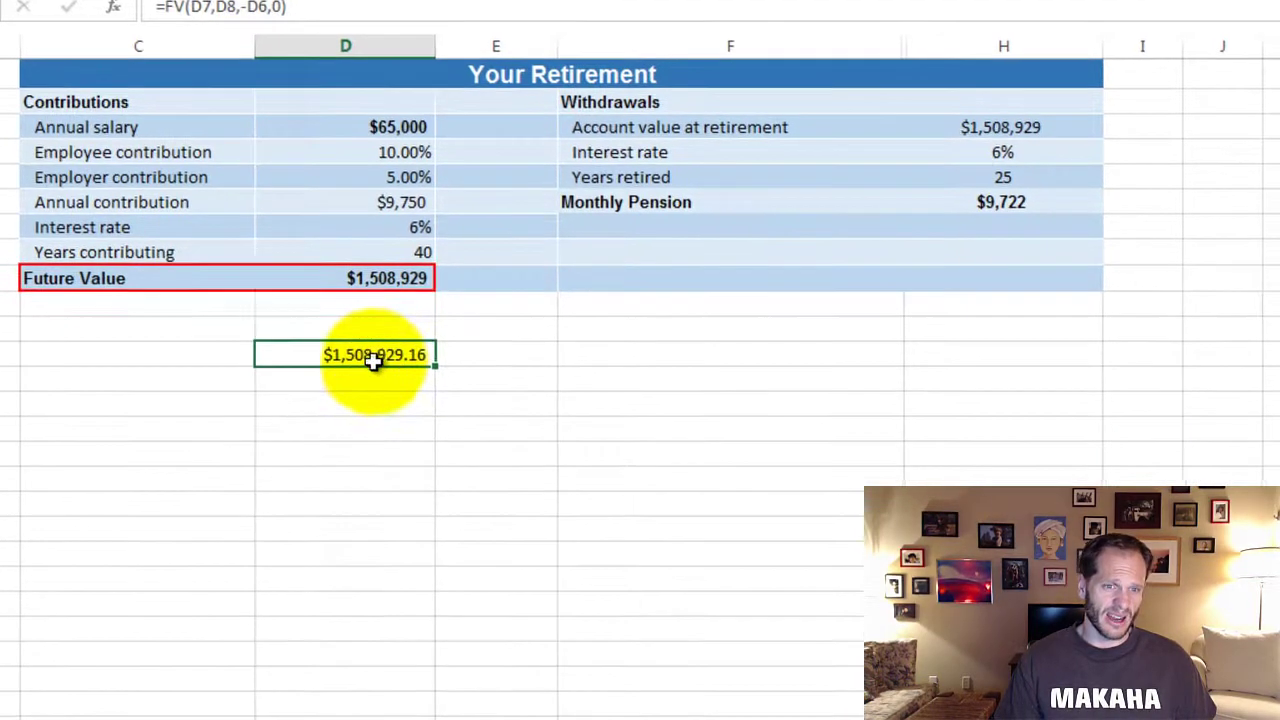
{"action": "right_click", "coordinate": [390, 401]}
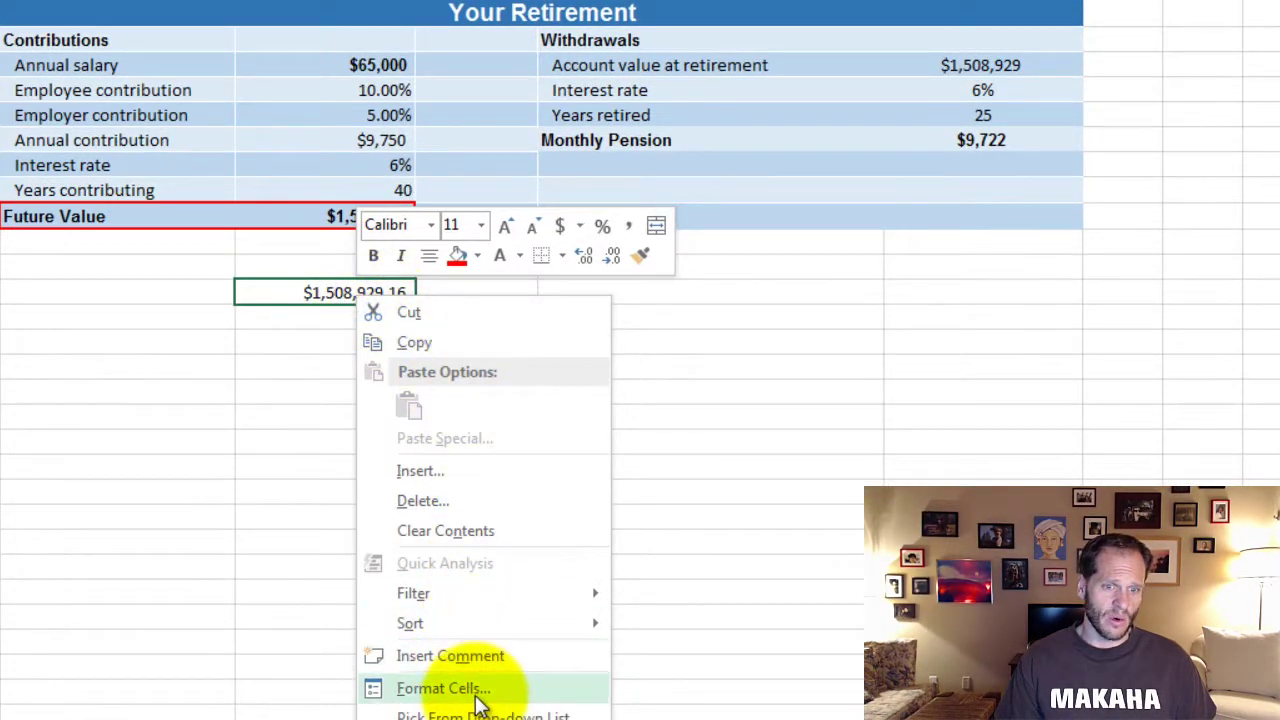
{"action": "left_click", "coordinate": [455, 688]}
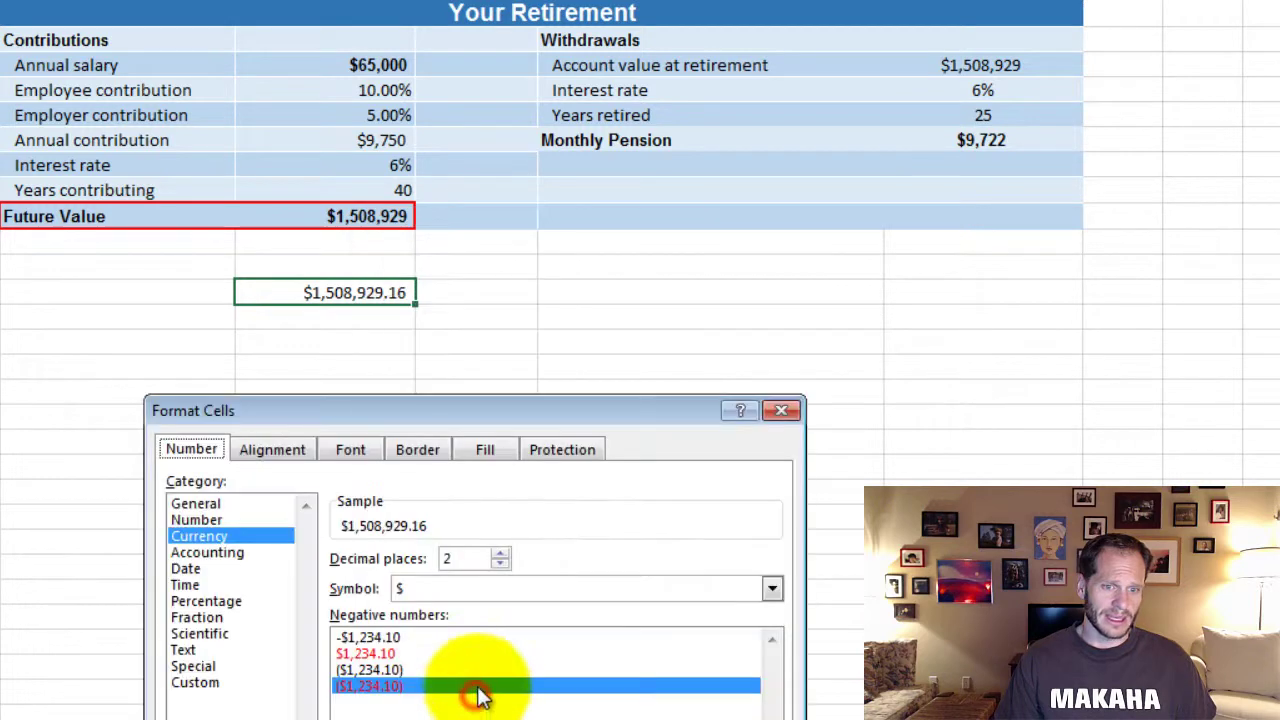
{"action": "left_click", "coordinate": [501, 564]}
{"action": "left_click", "coordinate": [501, 564]}
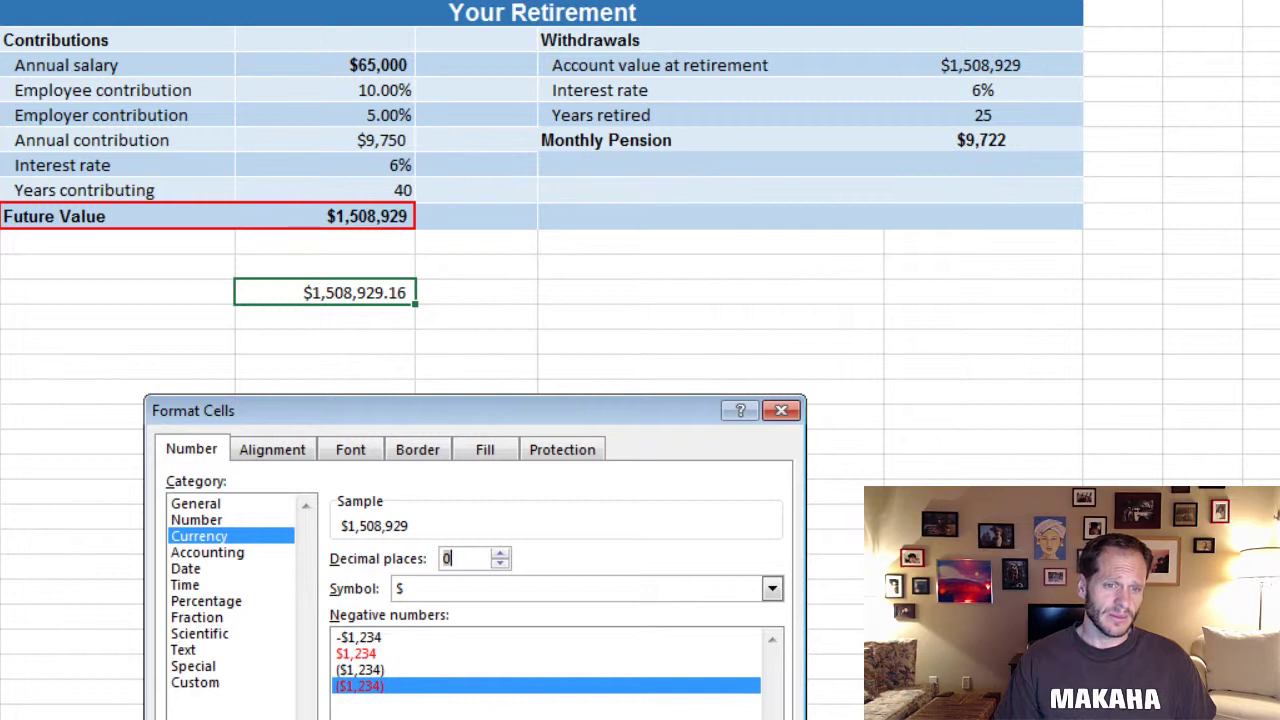
{"action": "key", "text": "Return"}
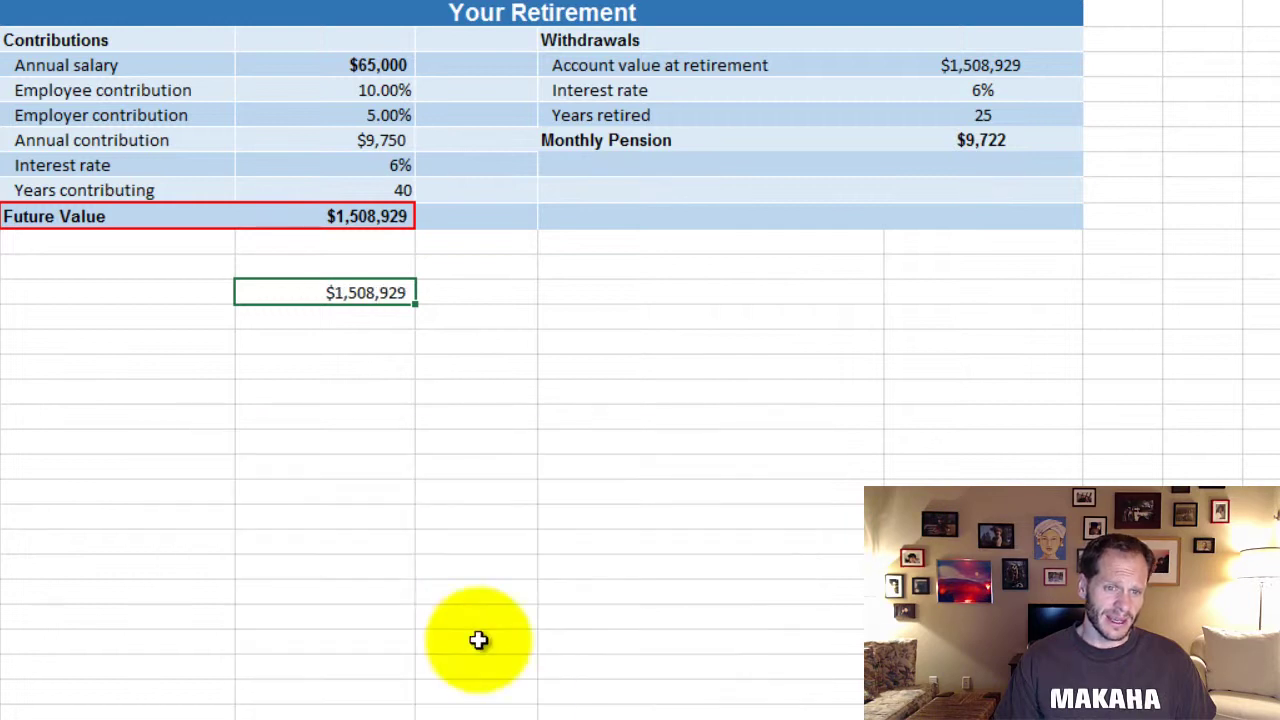
Step: Start the FV financial function in cell D14, two rows below the first FV result
{"action": "left_click", "coordinate": [386, 342]}
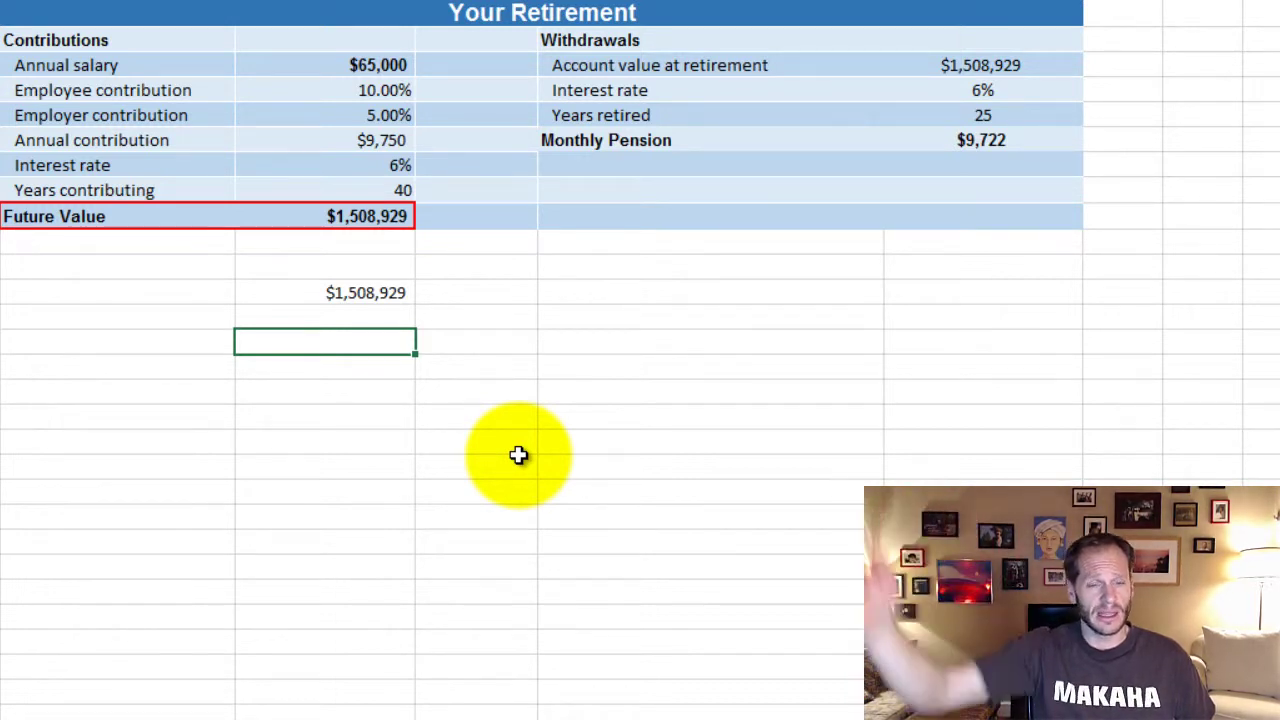
{"action": "left_click", "coordinate": [314, 420]}
{"action": "left_click", "coordinate": [322, 340]}
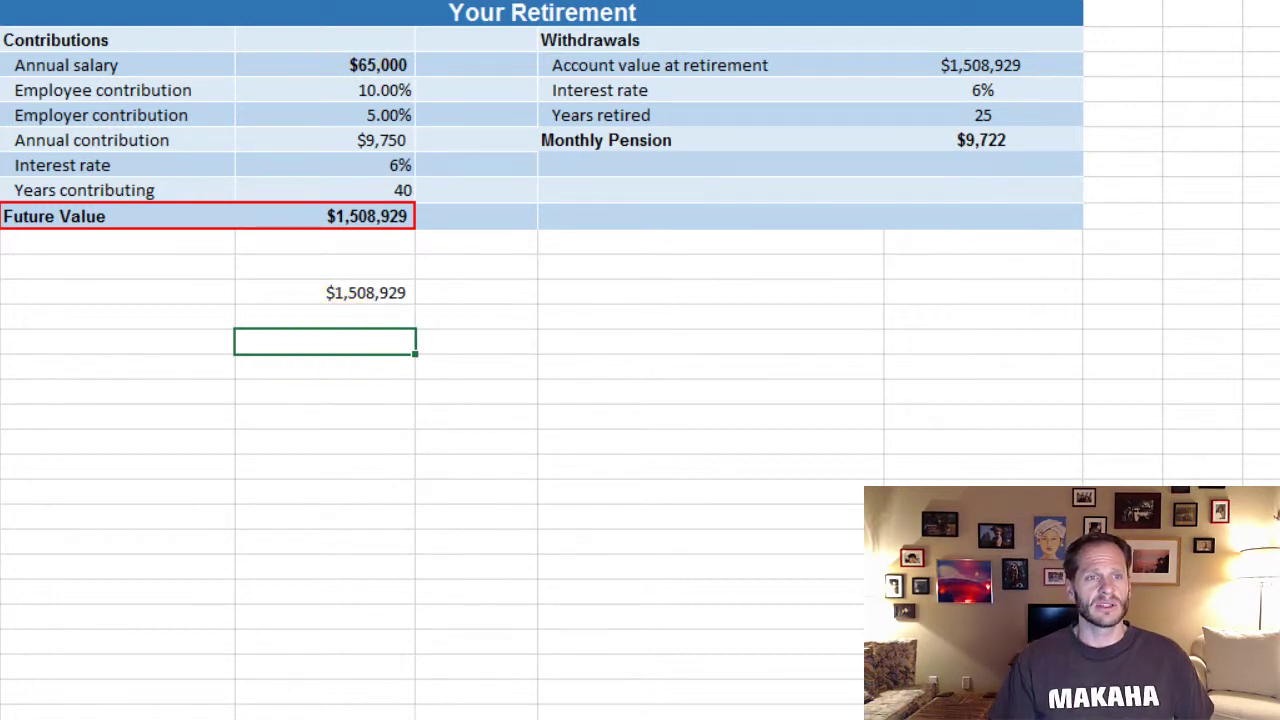
{"action": "left_click", "coordinate": [48, 1]}
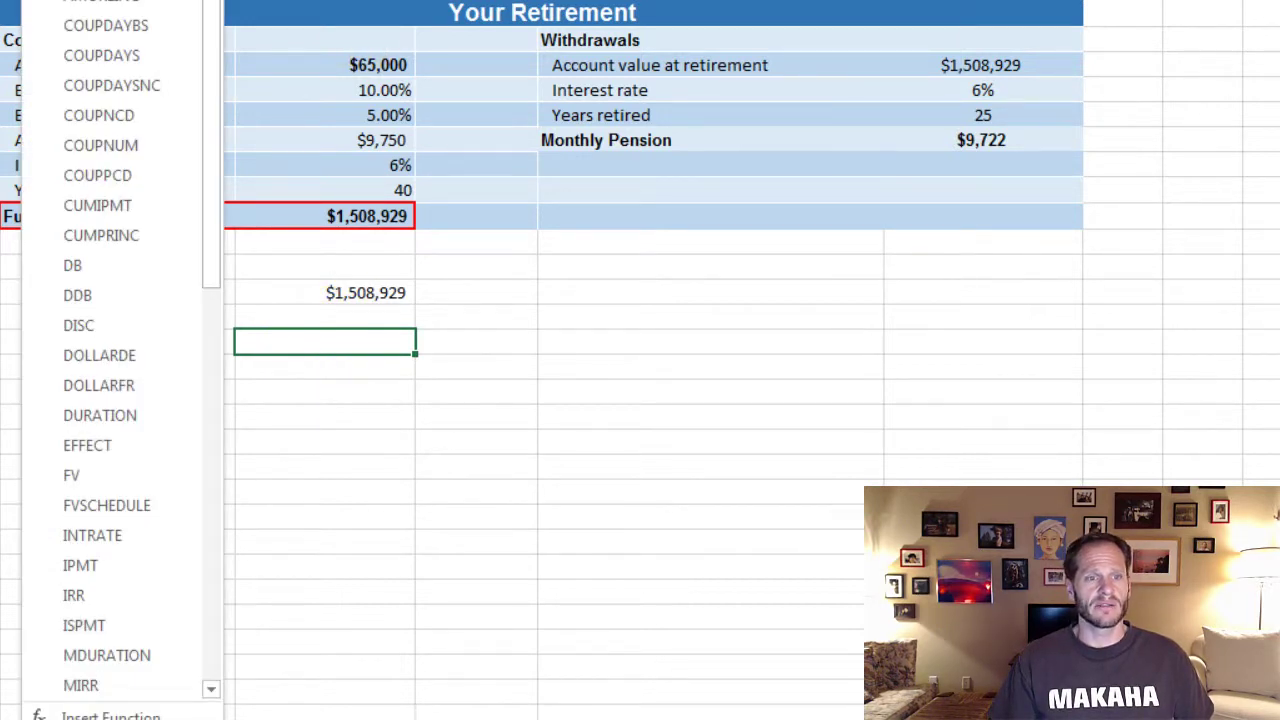
{"action": "left_click", "coordinate": [157, 474]}
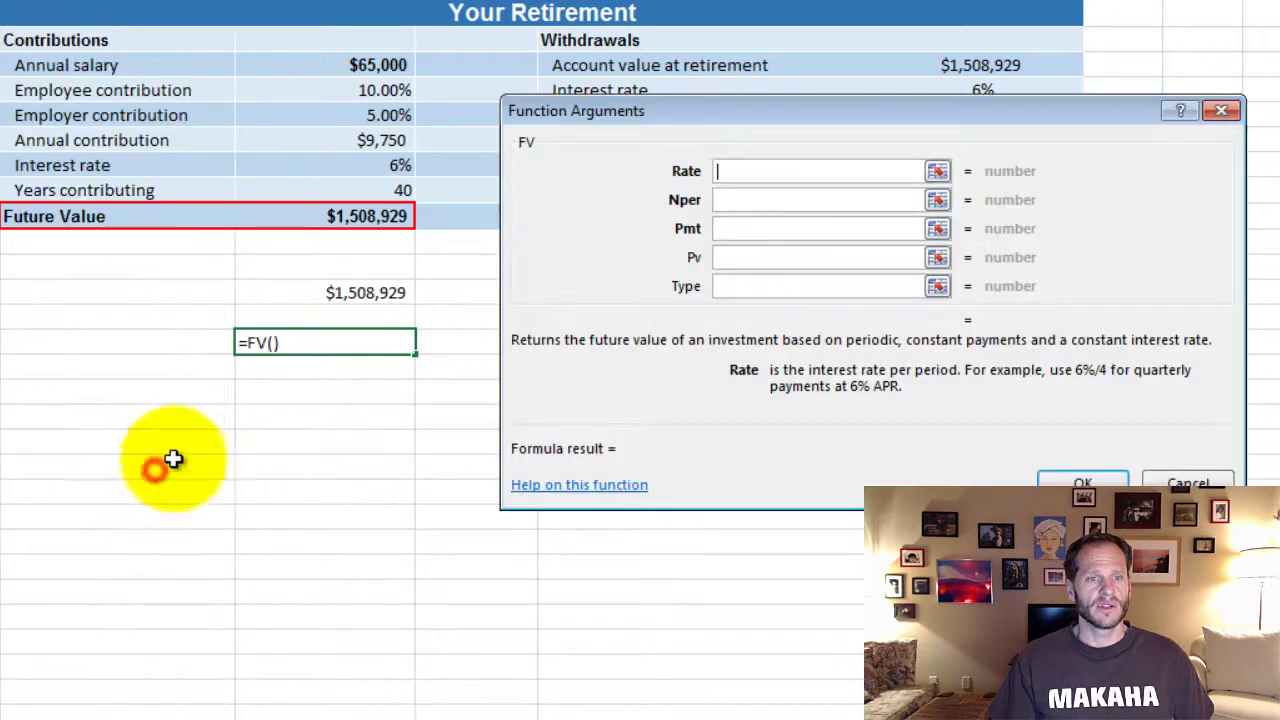
Step: Set the FV arguments to monthly periods, with D7/12 as Rate and D8*12 as Nper
{"action": "left_click", "coordinate": [388, 172]}
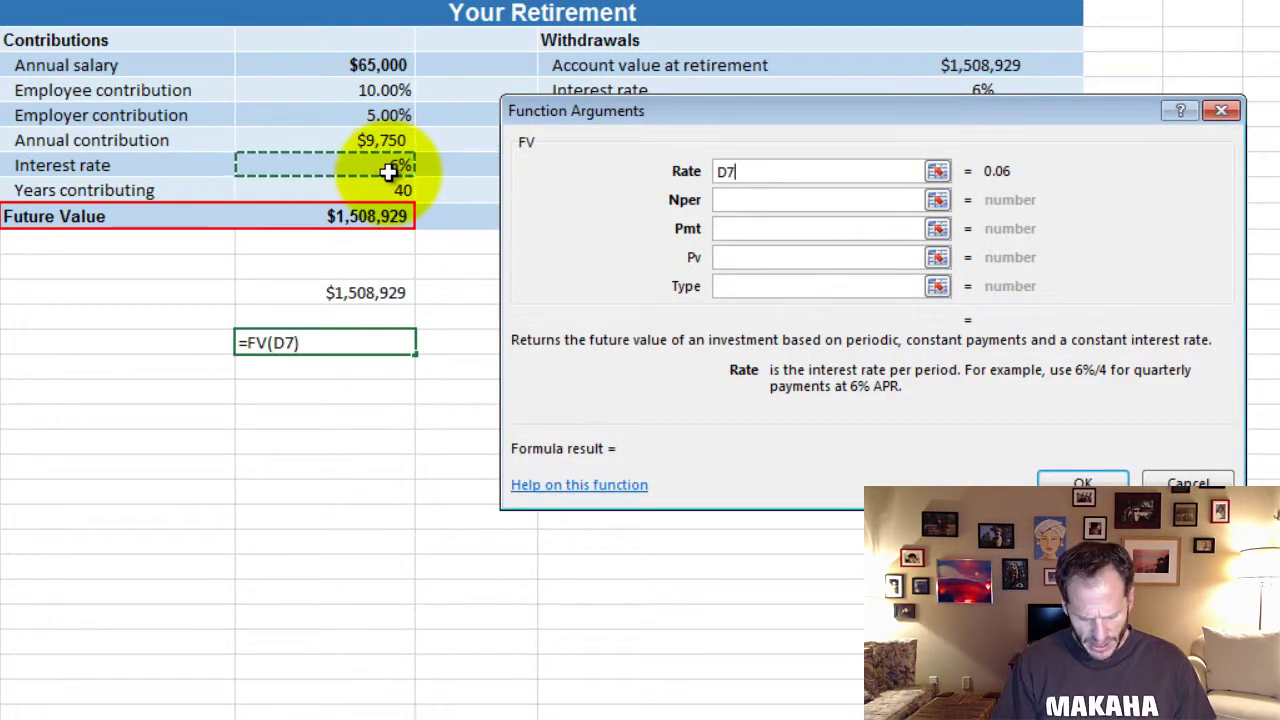
{"action": "type", "text": "/12"}
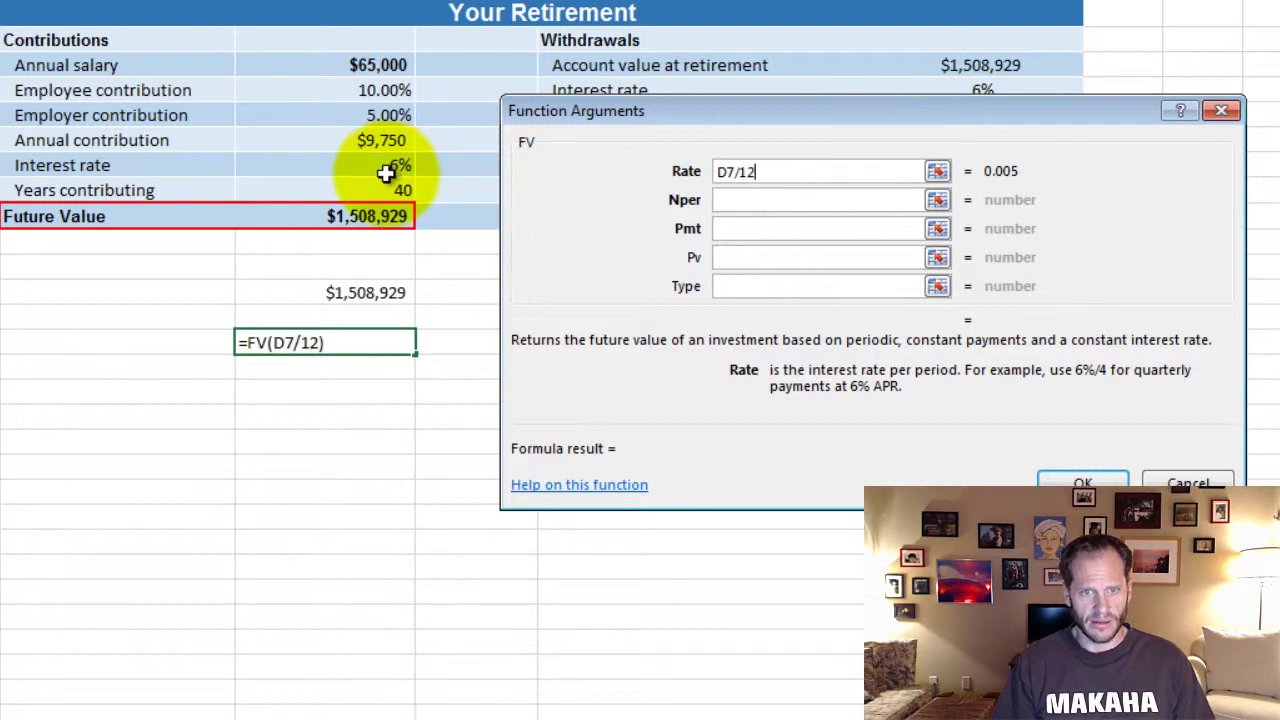
{"action": "left_click", "coordinate": [737, 200]}
{"action": "left_click", "coordinate": [398, 189]}
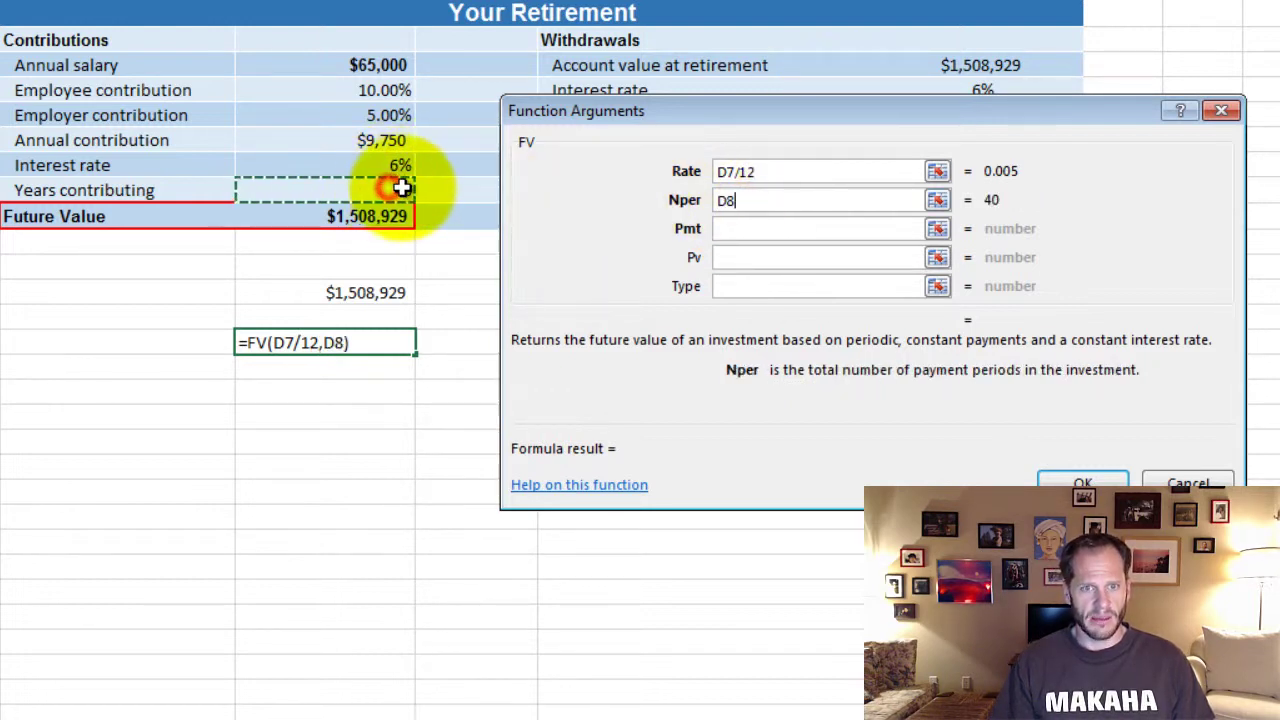
{"action": "type", "text": "*"}
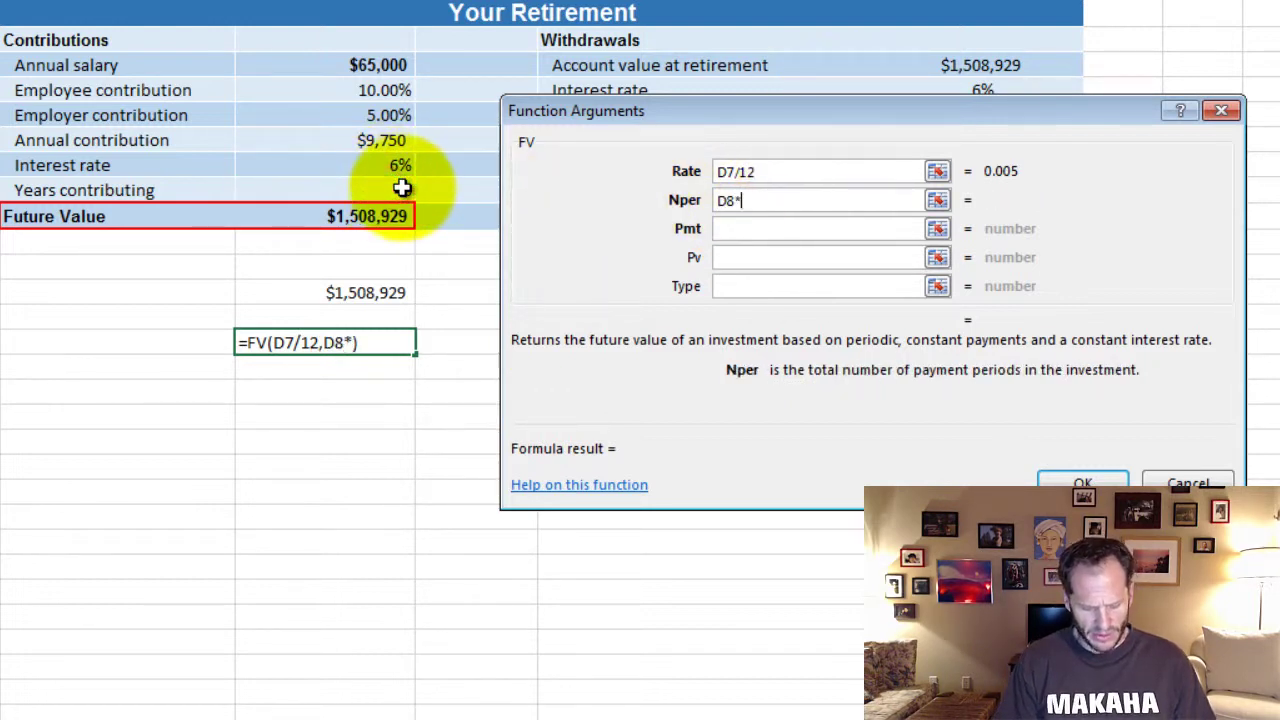
Step: Complete the FV function with D6/12 as Pmt and 0 as Pv, leaving Type empty
{"action": "left_click", "coordinate": [730, 229]}
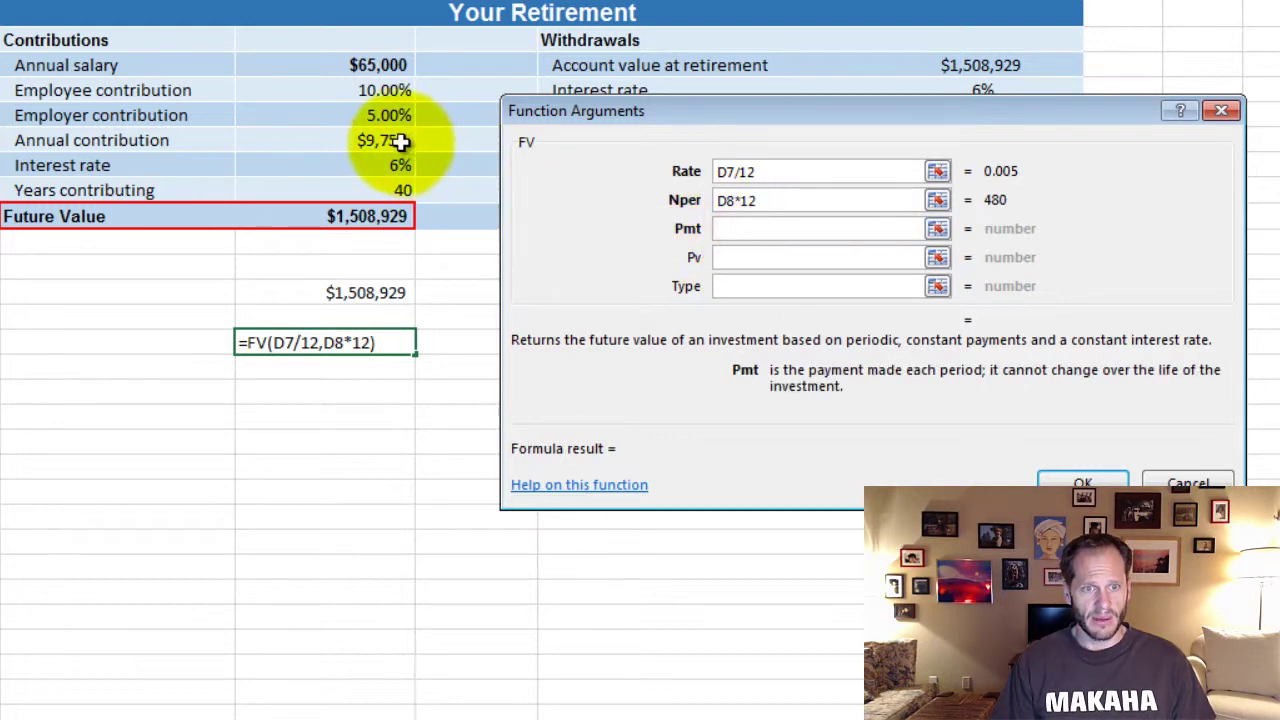
{"action": "left_click", "coordinate": [397, 141]}
{"action": "type", "text": "/12"}
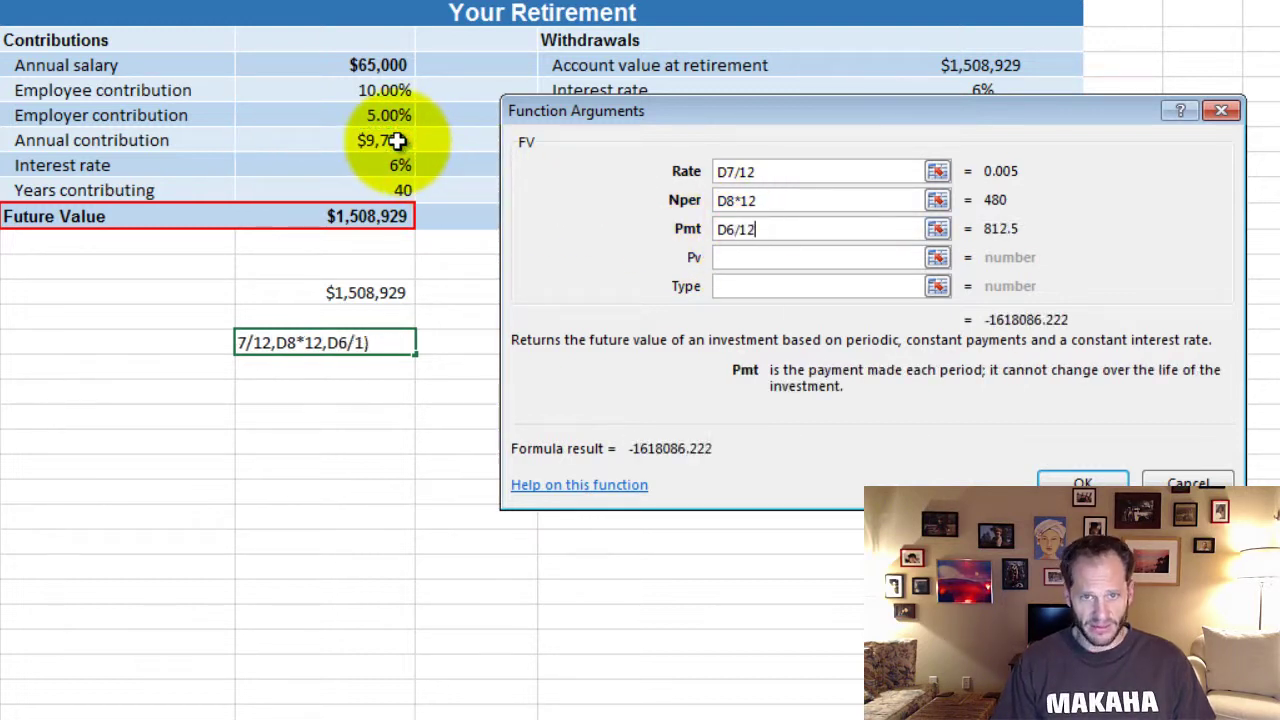
{"action": "left_click", "coordinate": [735, 258]}
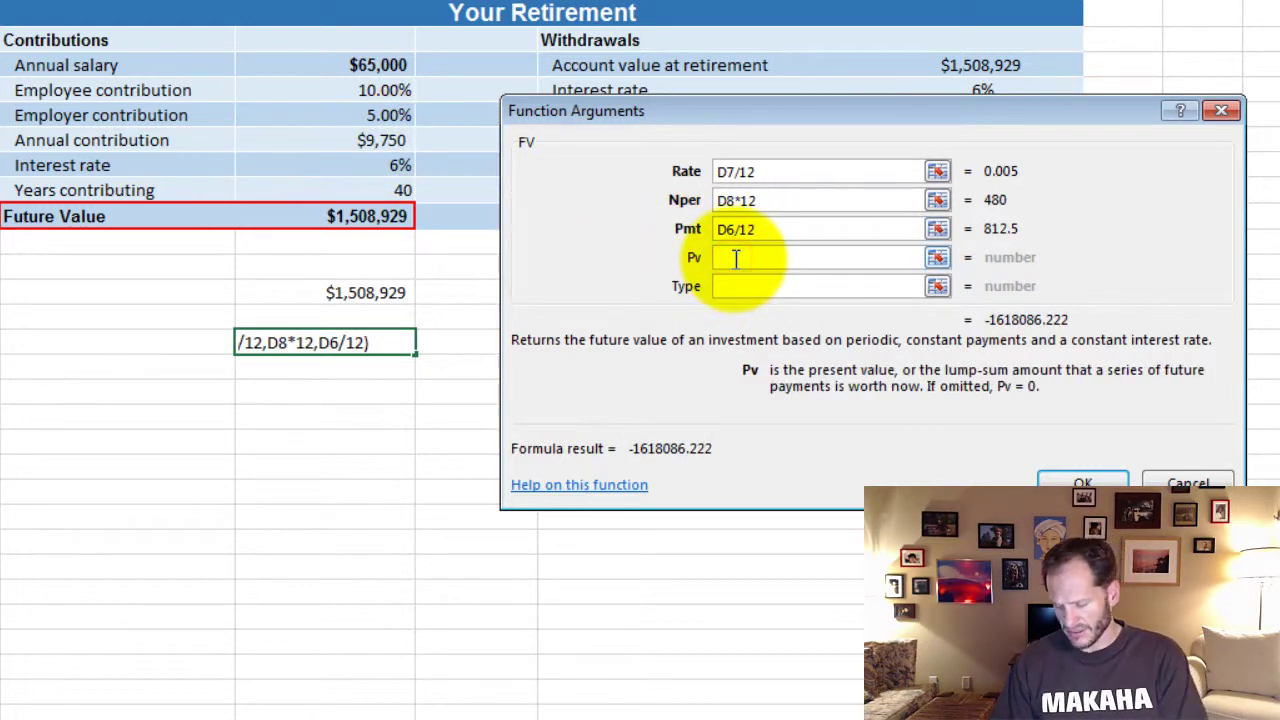
{"action": "type", "text": "0"}
{"action": "left_click", "coordinate": [1095, 481]}
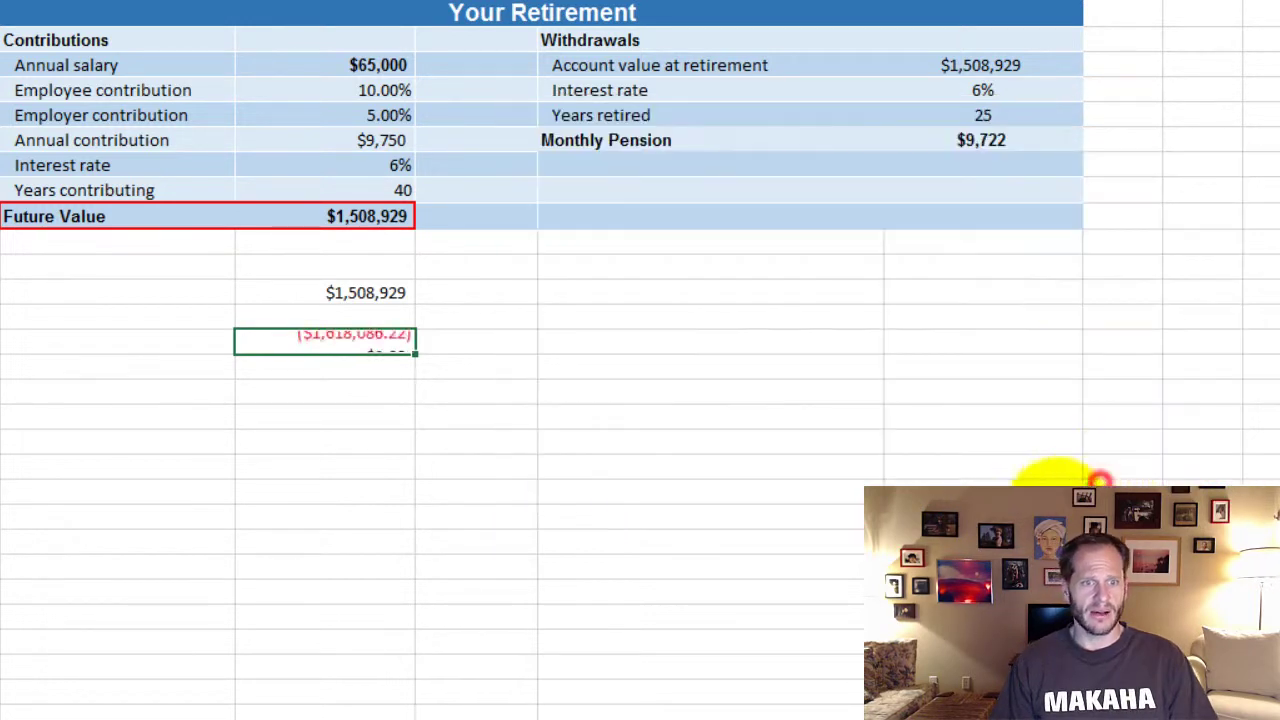
{"action": "left_click", "coordinate": [352, 443]}
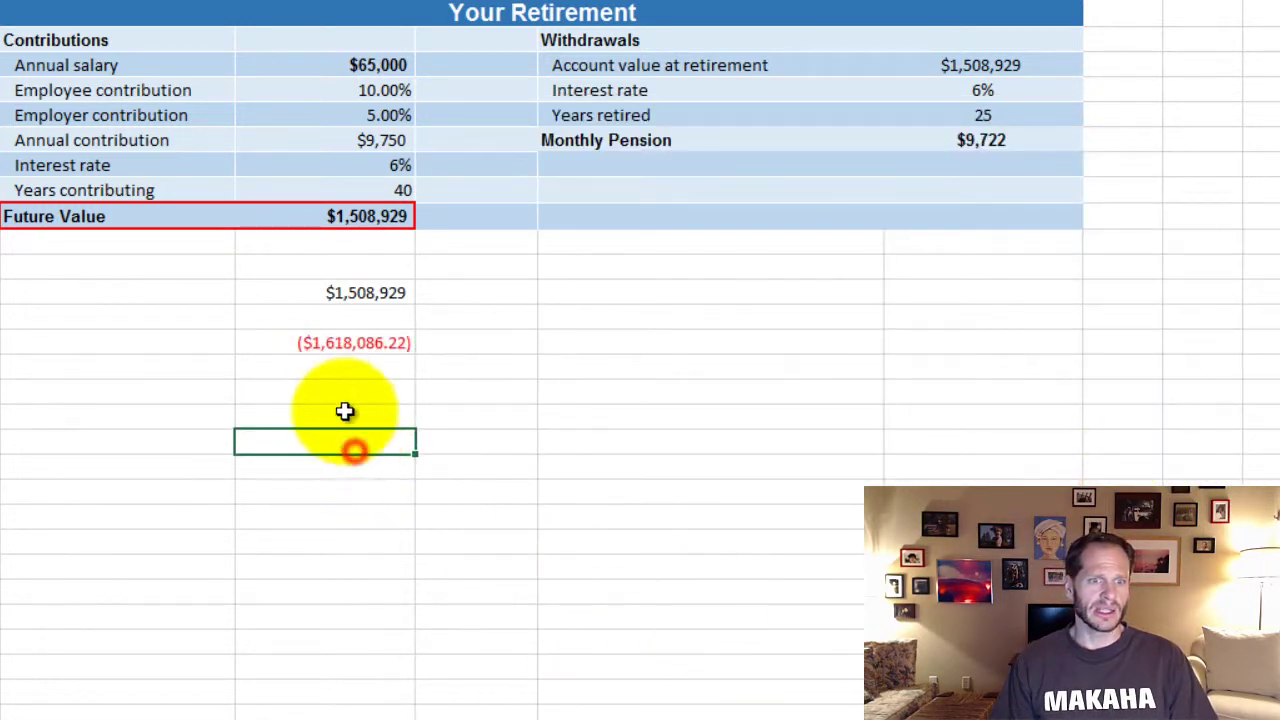
Step: Make the payment argument D6/12 negative in the D14 formula
{"action": "left_click", "coordinate": [352, 343]}
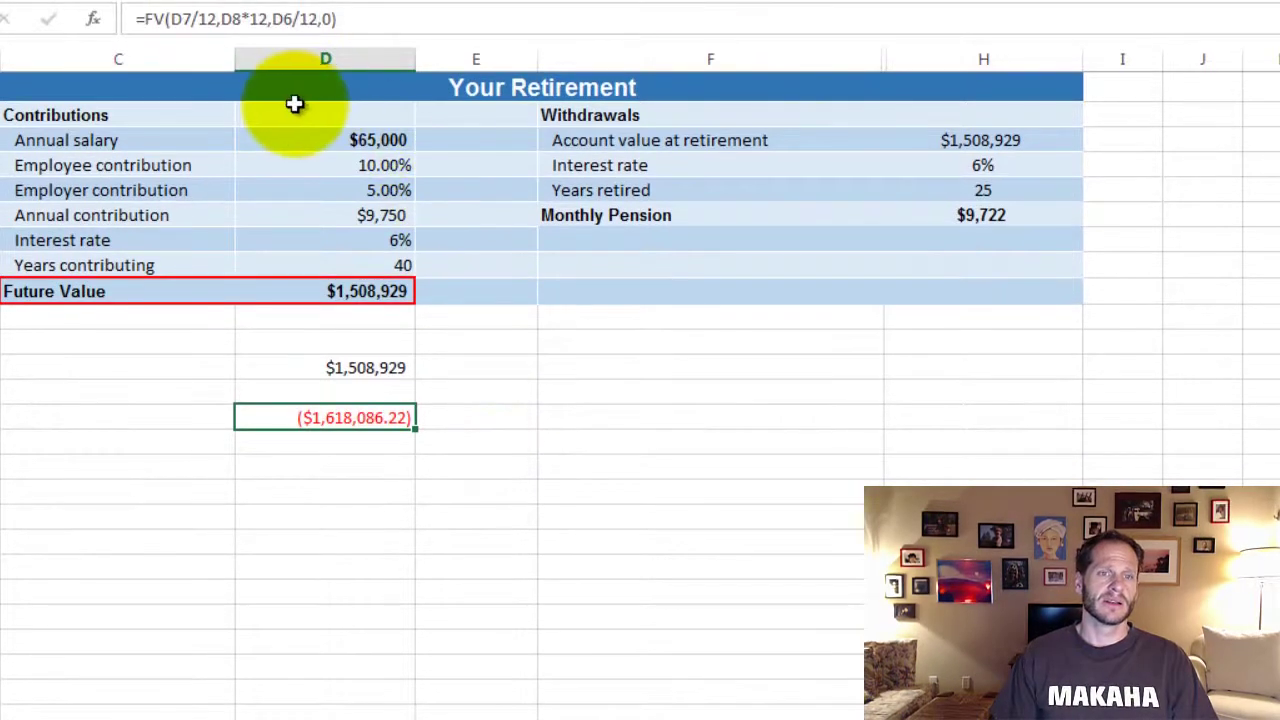
{"action": "left_click", "coordinate": [277, 20]}
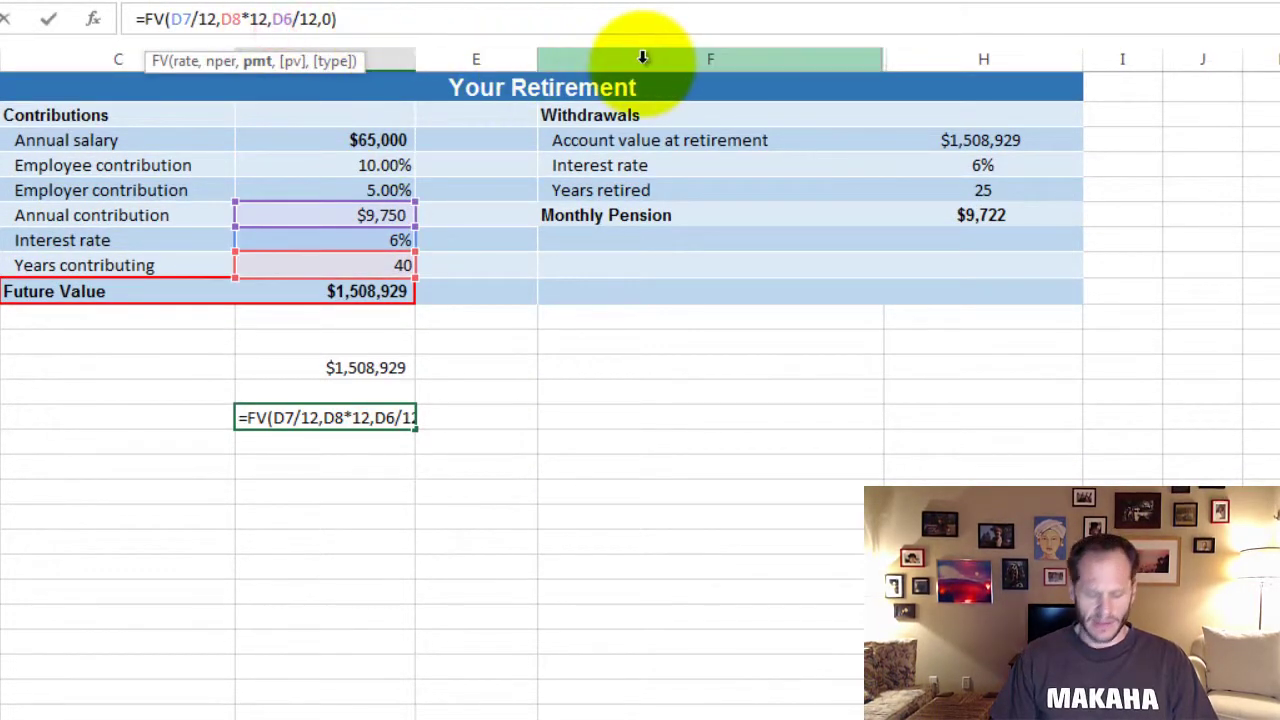
{"action": "type", "text": "-"}
{"action": "key", "text": "Return"}
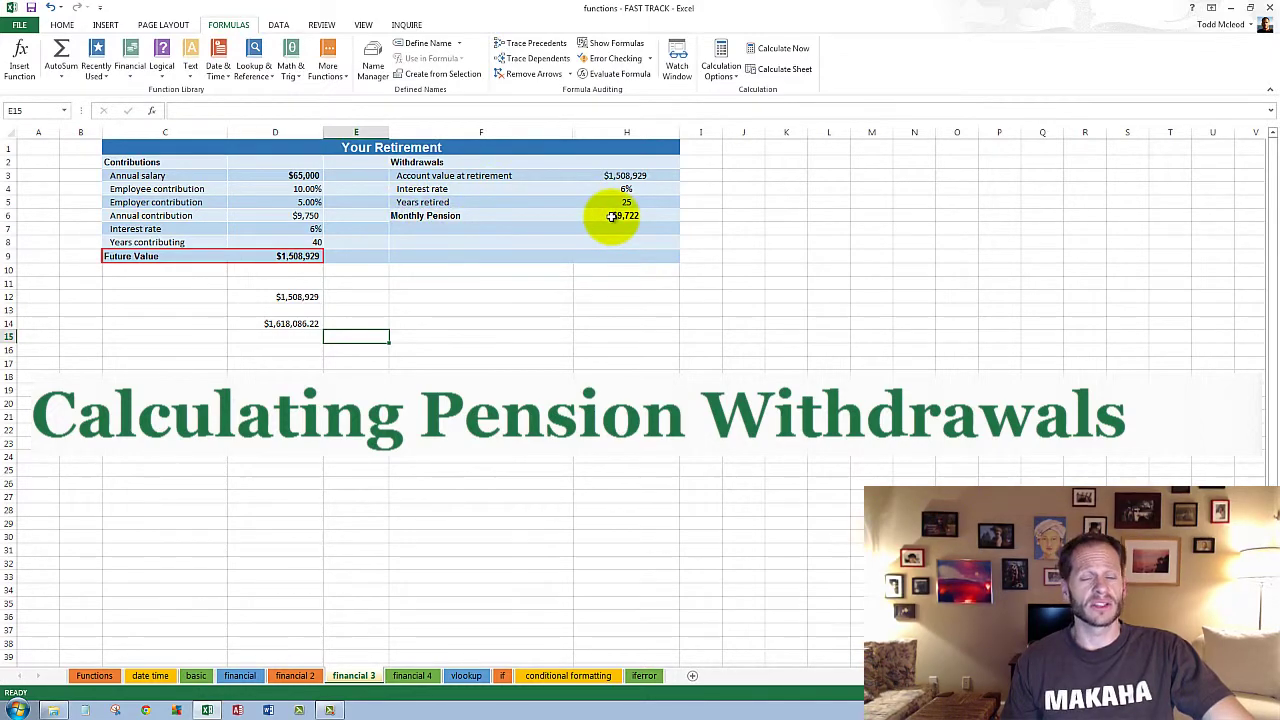
Step: Examine the account value, interest rate, years retired and Monthly Pension cells in the Withdrawals table
{"action": "left_click", "coordinate": [626, 176]}
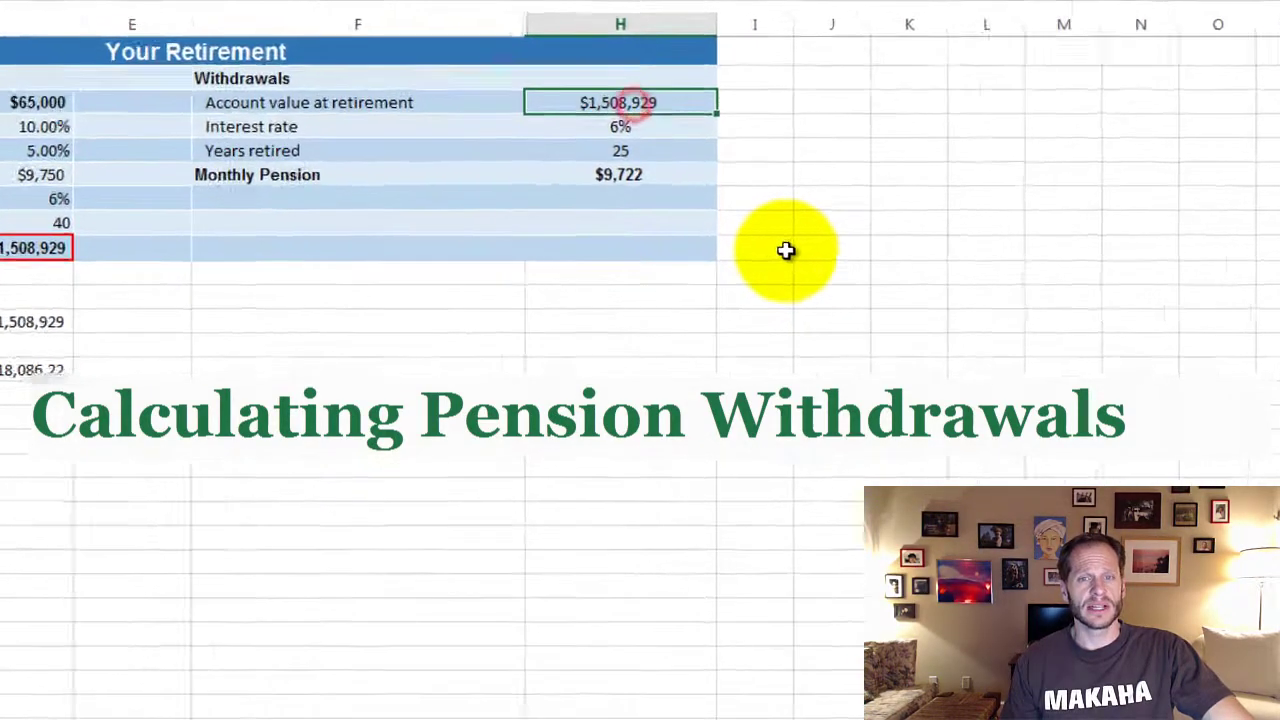
{"action": "left_click", "coordinate": [667, 104]}
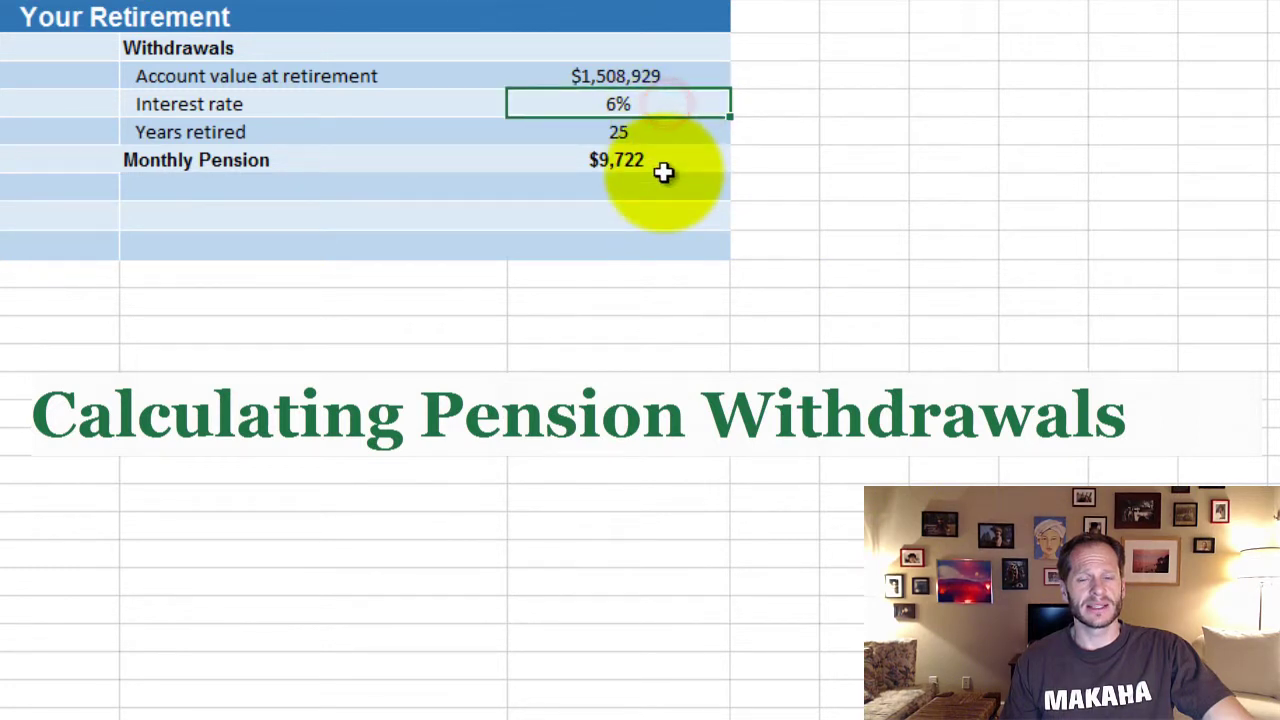
{"action": "left_click", "coordinate": [654, 133]}
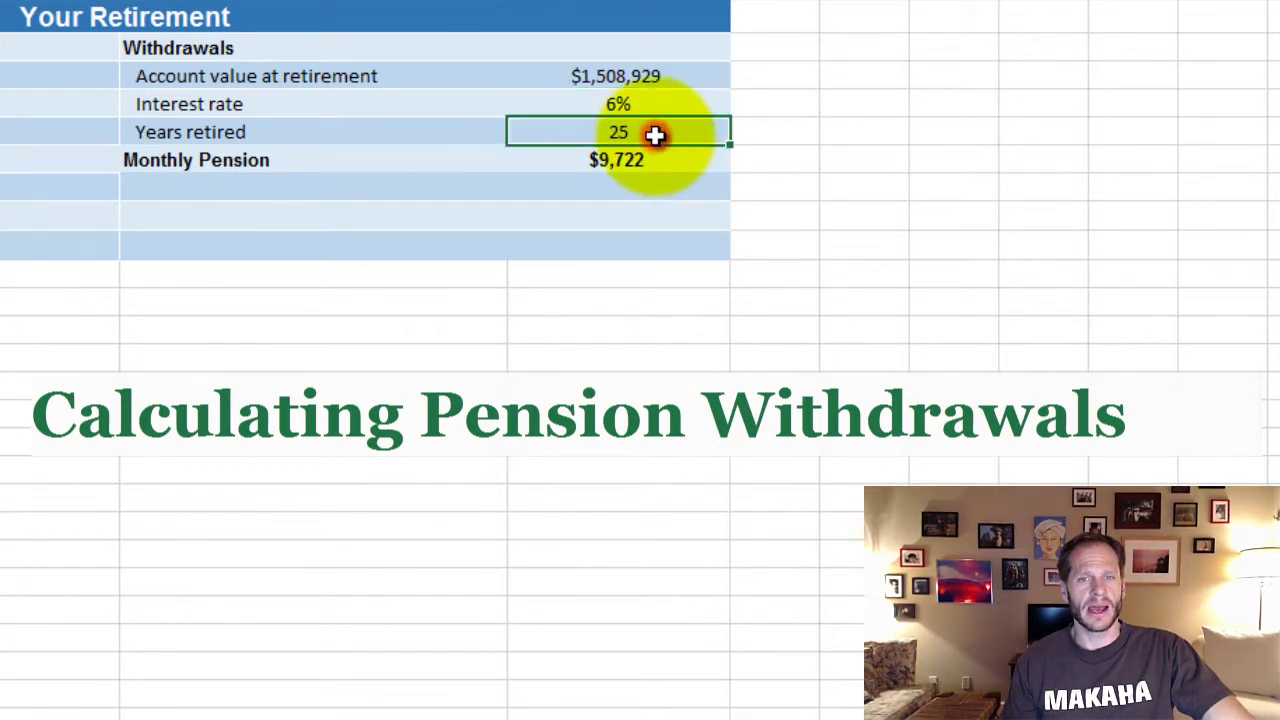
{"action": "left_click", "coordinate": [642, 160]}
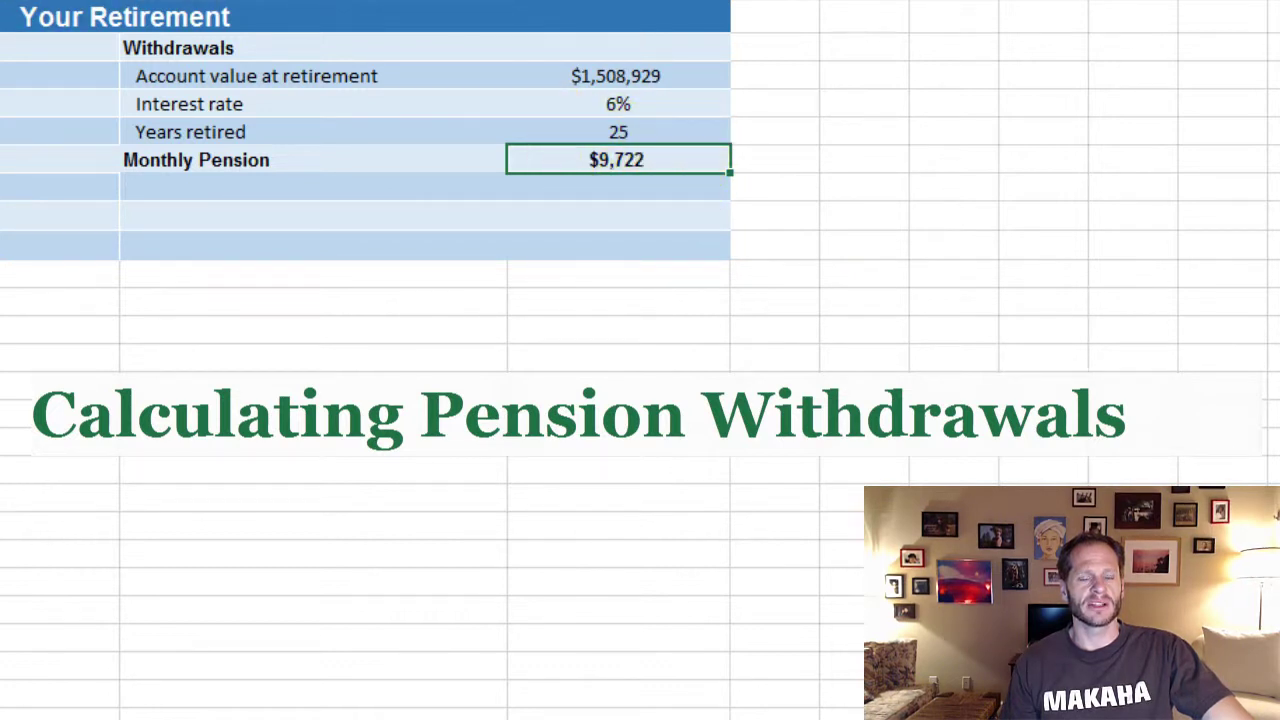
{"action": "left_click", "coordinate": [629, 320]}
{"action": "left_click", "coordinate": [650, 162]}
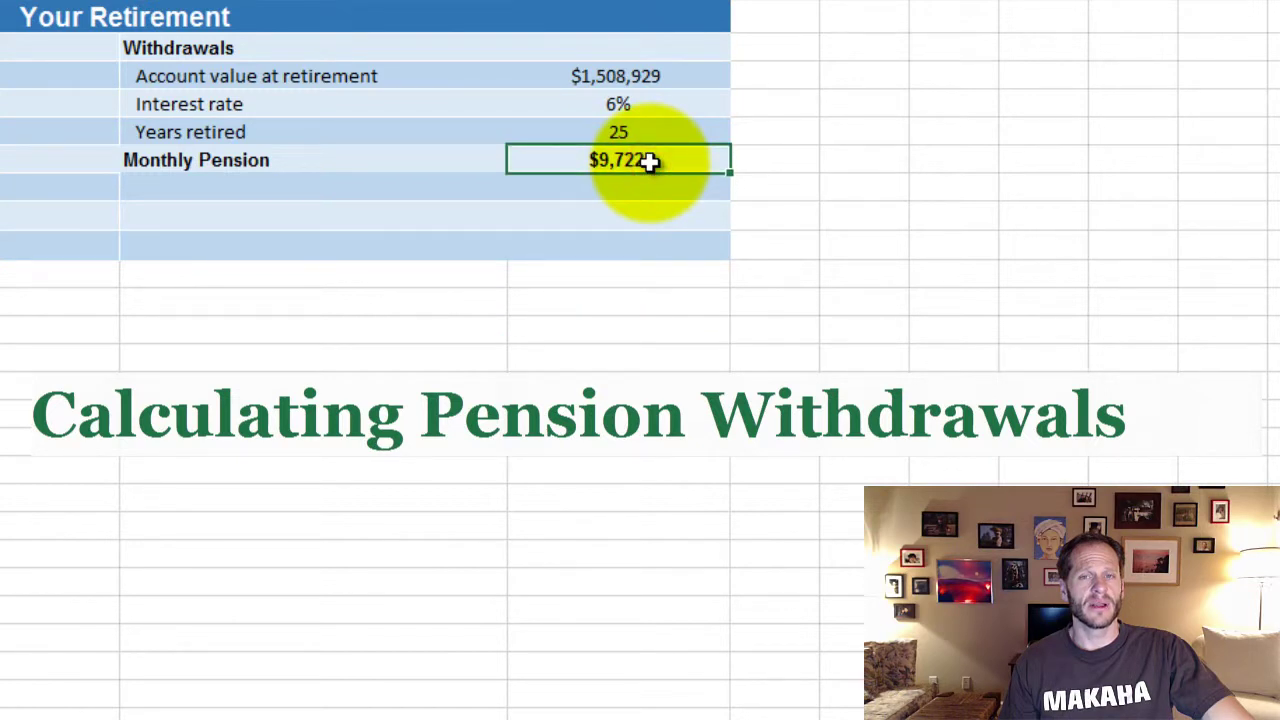
{"action": "left_click", "coordinate": [663, 77]}
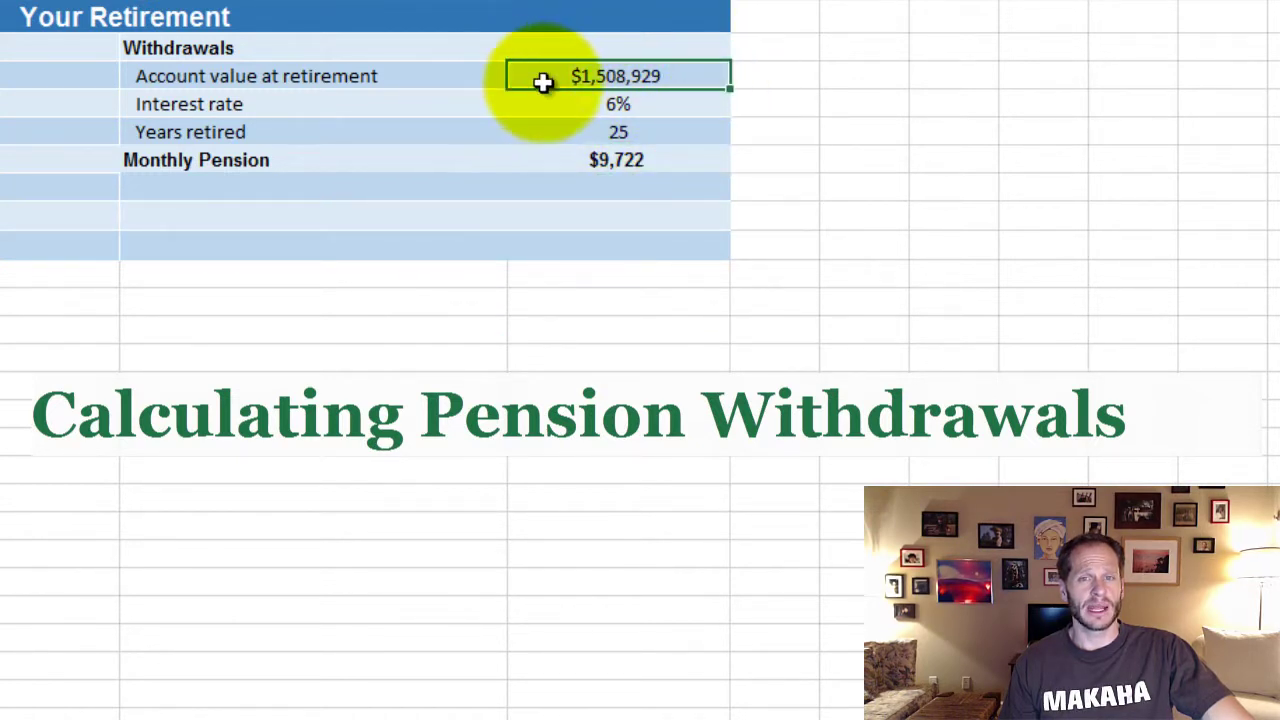
{"action": "left_click", "coordinate": [634, 160]}
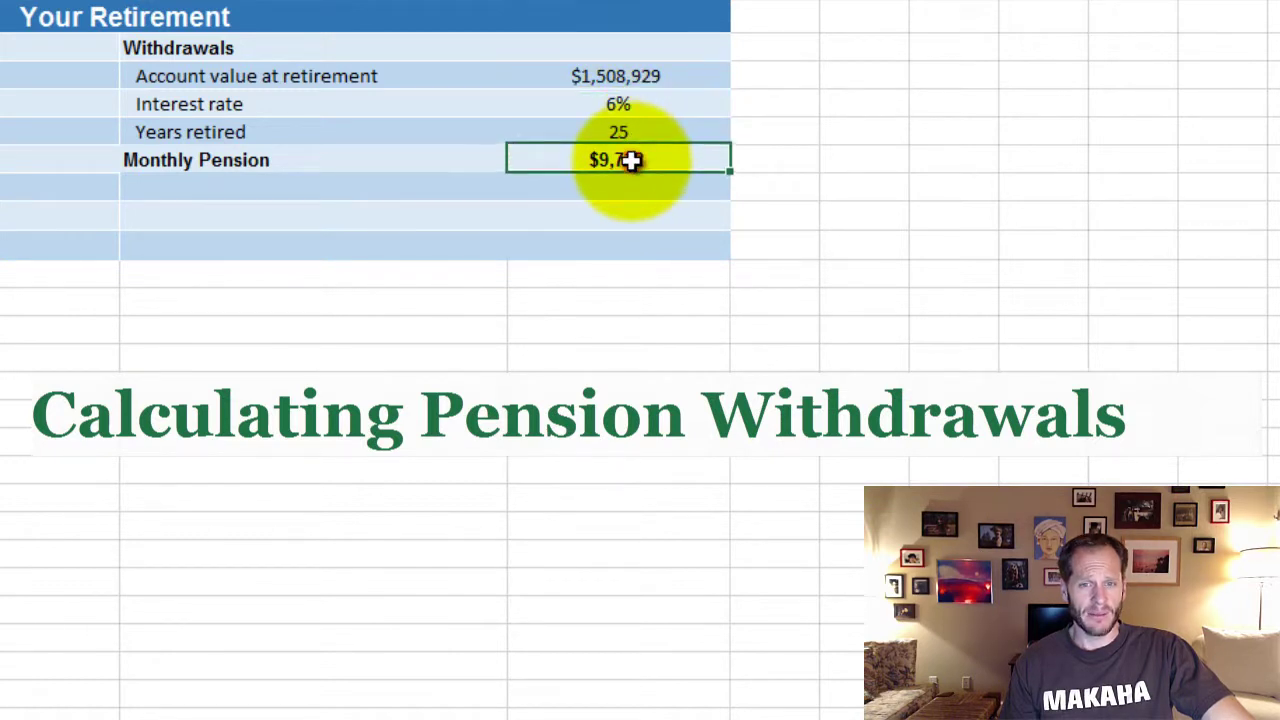
{"action": "left_click", "coordinate": [638, 130]}
{"action": "left_click", "coordinate": [648, 160]}
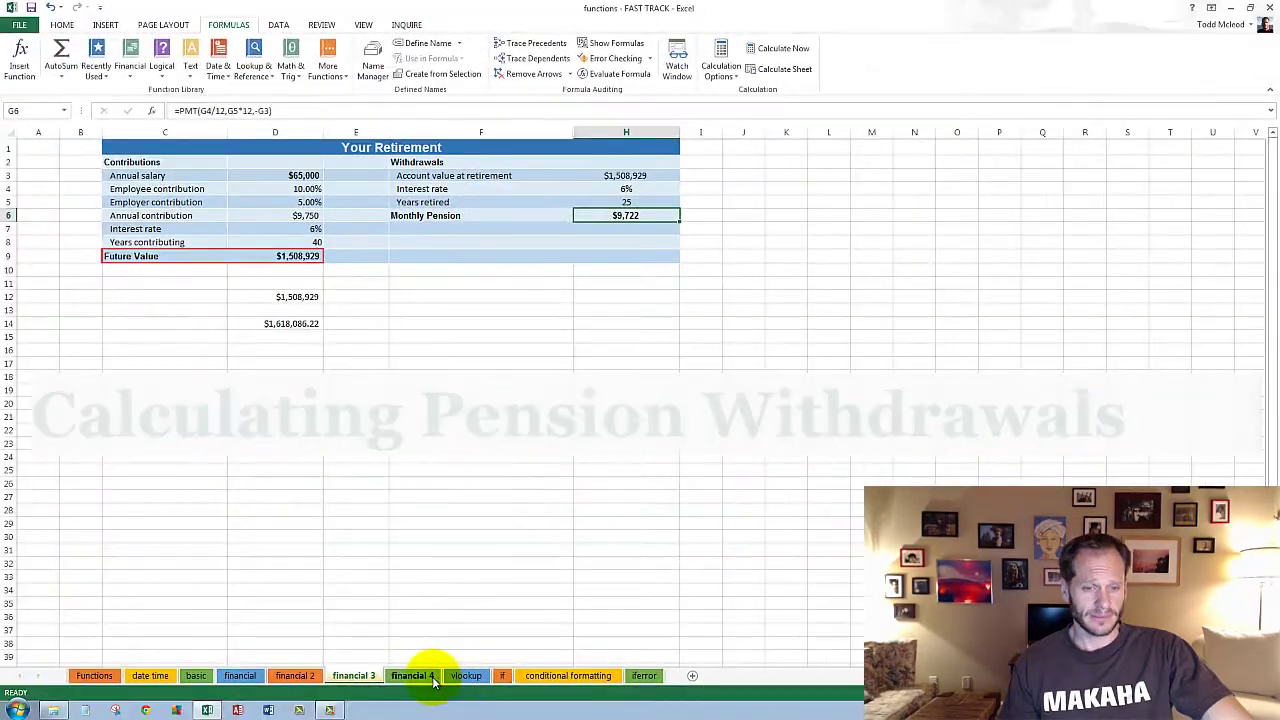
Step: On the financial 4 sheet, inspect the first-month balance, withdrawal, interest and reduction formulas and the second-month balance formula
{"action": "left_click", "coordinate": [420, 677]}
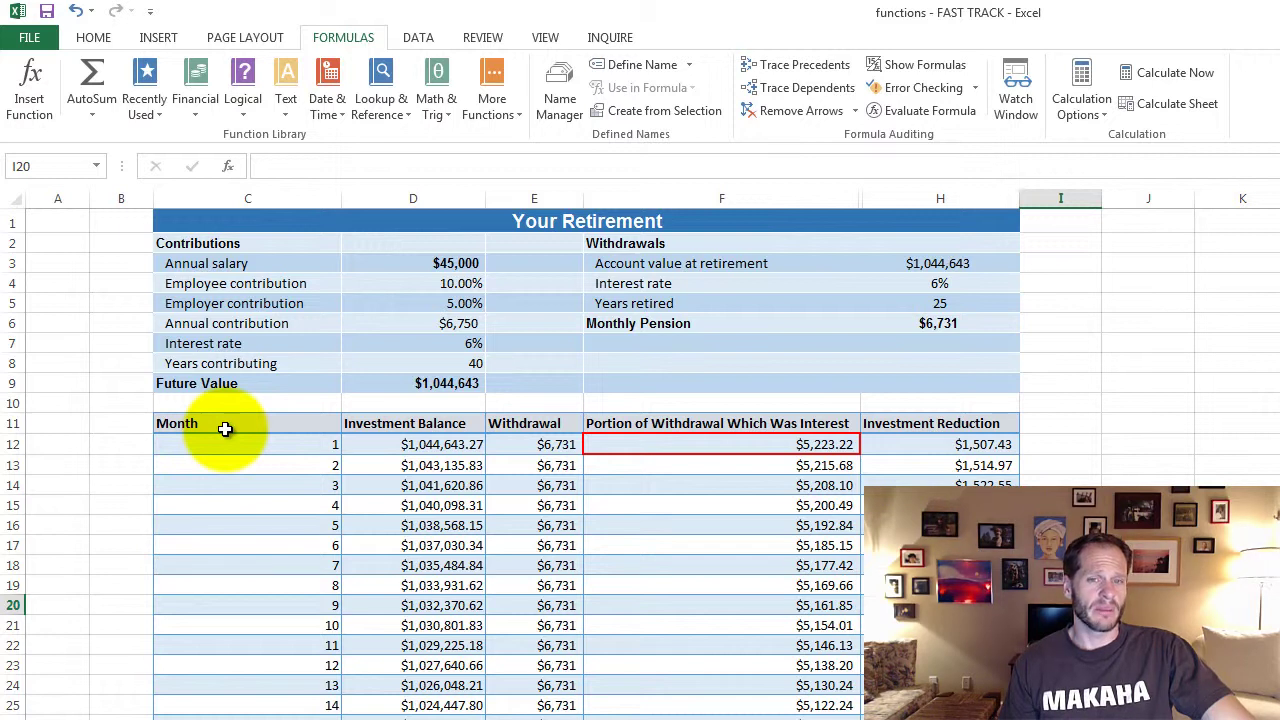
{"action": "left_click", "coordinate": [438, 444]}
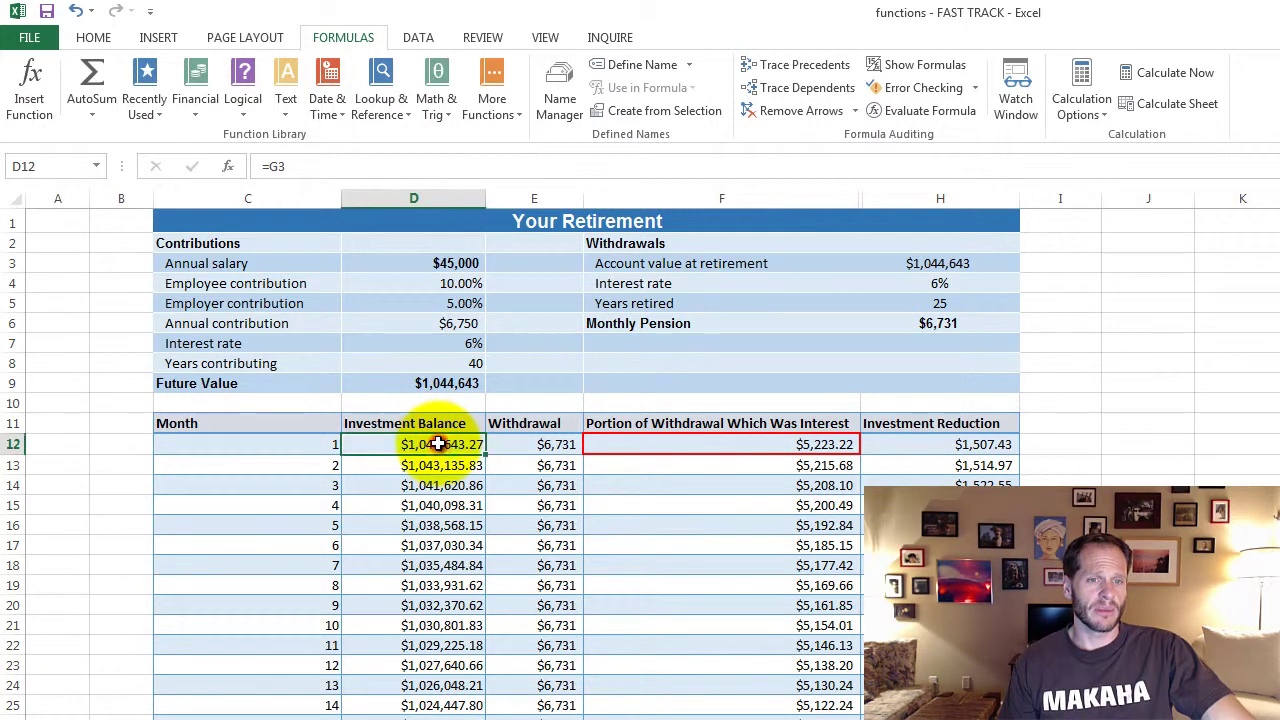
{"action": "left_click", "coordinate": [540, 446]}
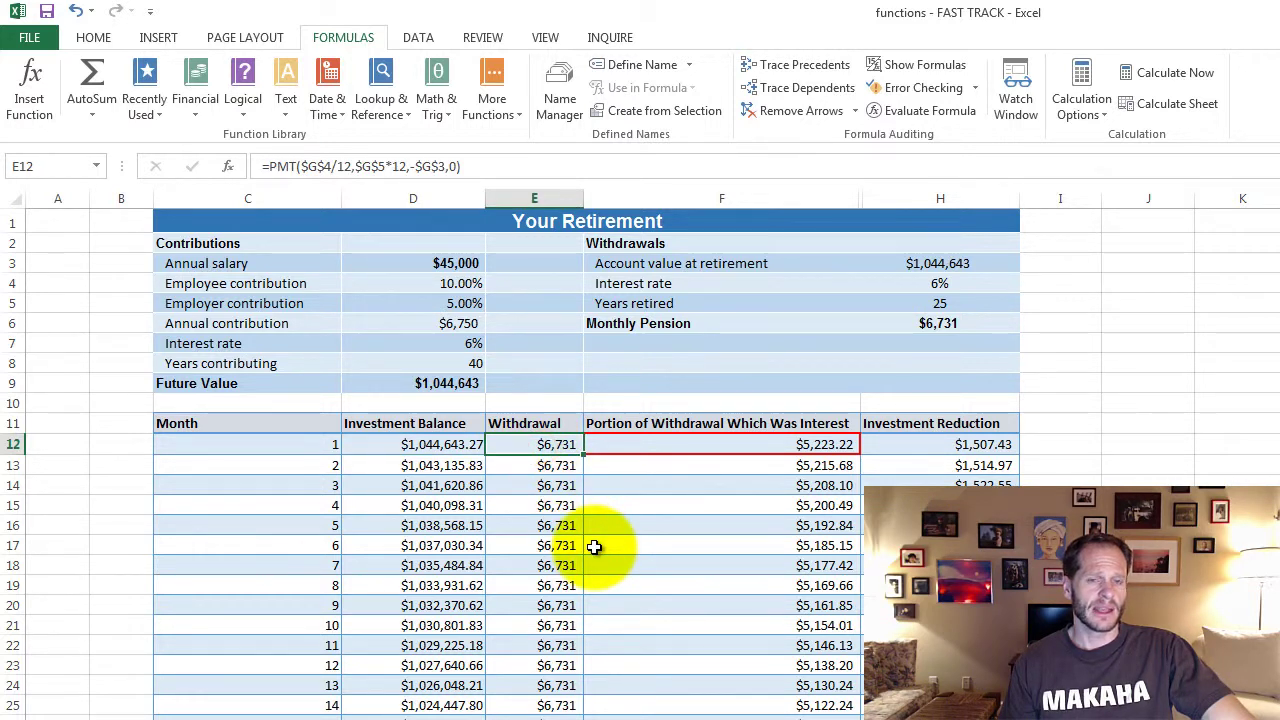
{"action": "left_click", "coordinate": [676, 445]}
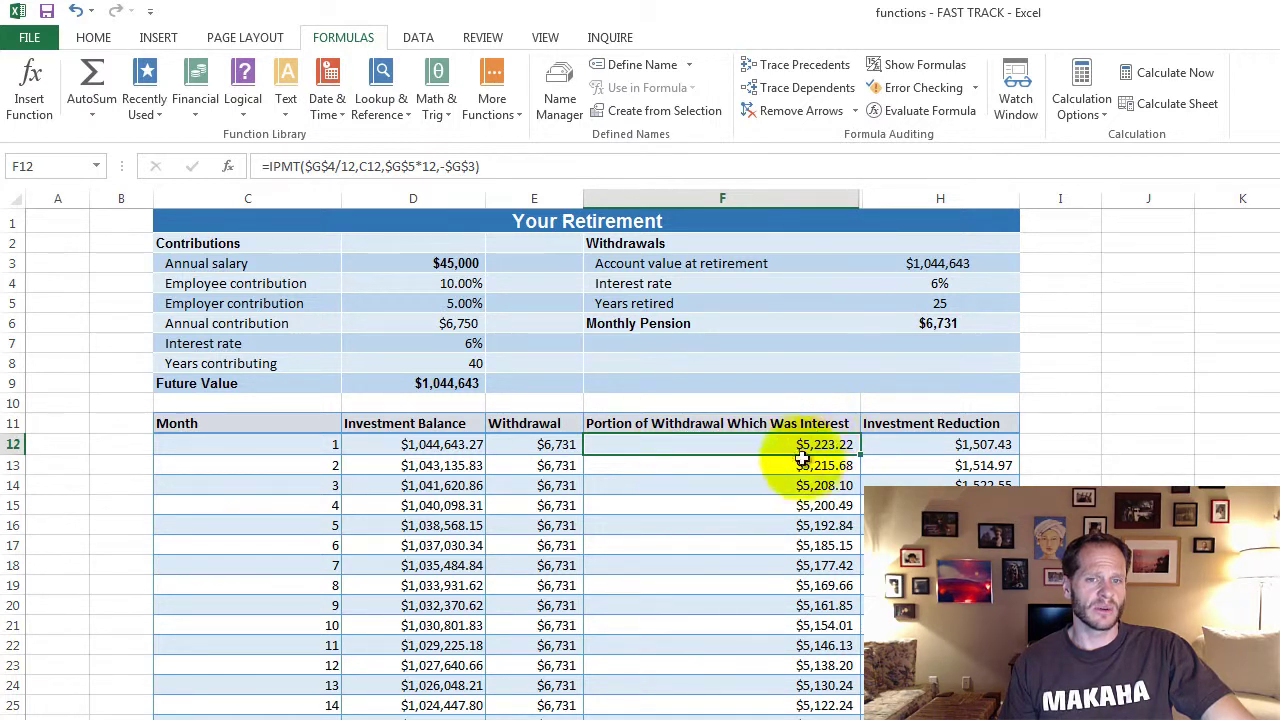
{"action": "left_click", "coordinate": [959, 444]}
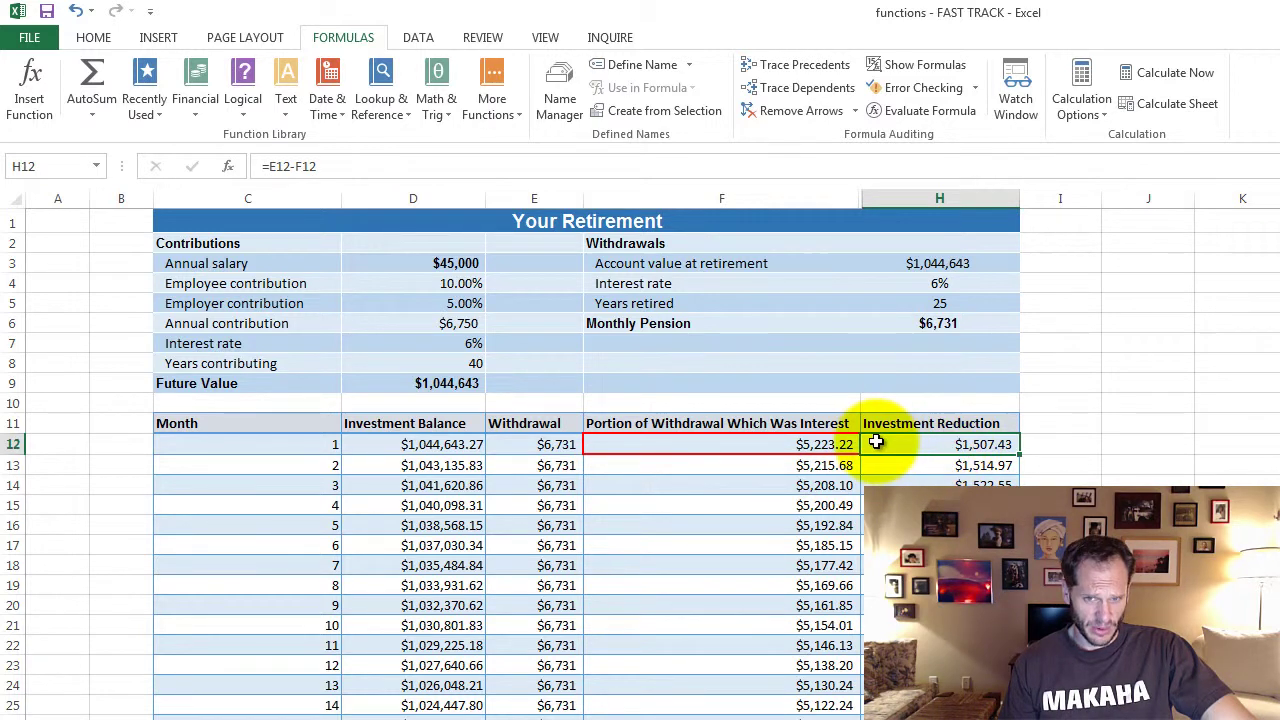
{"action": "left_click", "coordinate": [451, 466]}
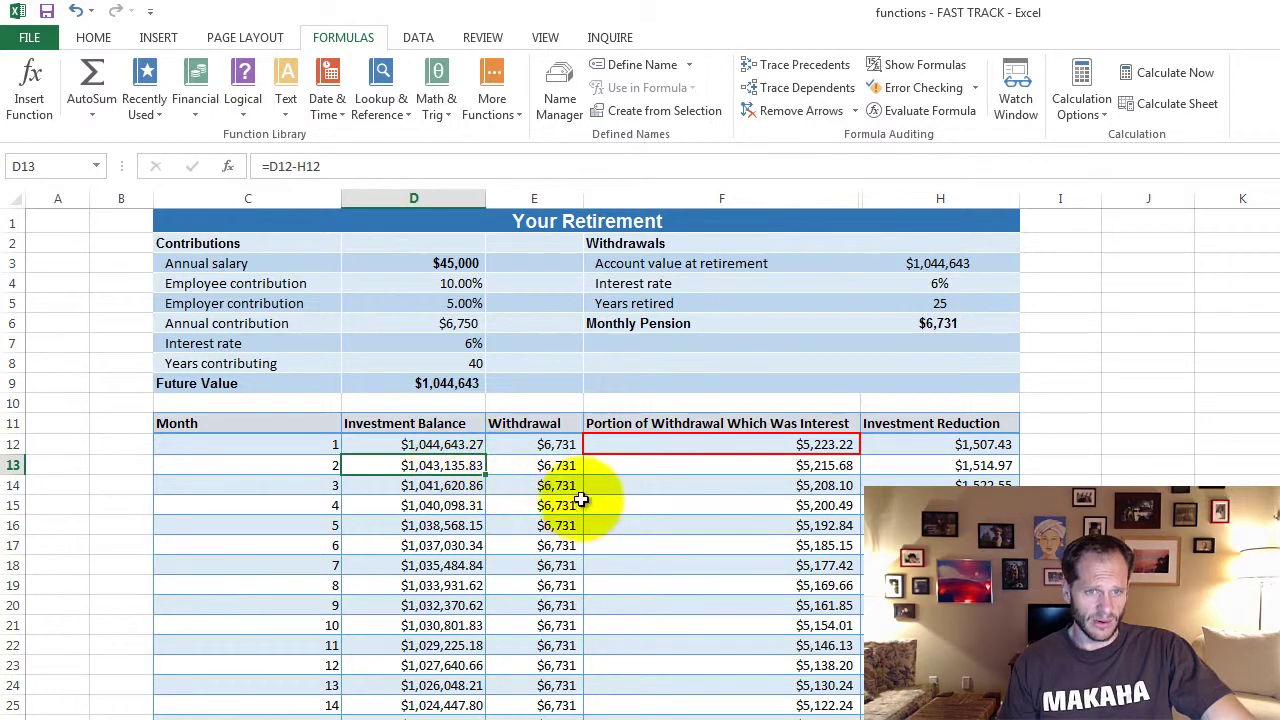
Step: Look through the monthly withdrawal schedule down to the later months and return to its beginning
{"action": "scroll", "coordinate": [588, 665], "scroll_direction": "down", "scroll_amount": 1}
{"action": "scroll", "coordinate": [588, 665], "scroll_direction": "down", "scroll_amount": 10}
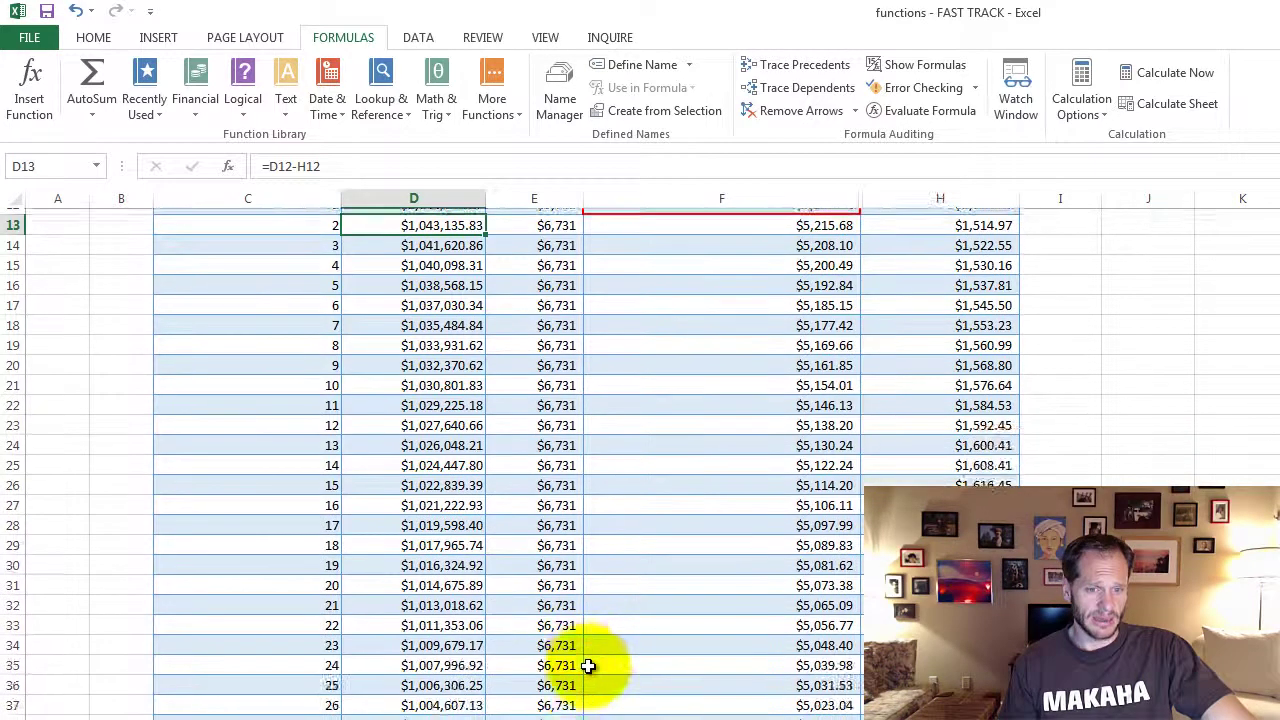
{"action": "key", "text": "Page_Down"}
{"action": "key", "text": "Page_Down"}
{"action": "key", "text": "Page_Down"}
{"action": "key", "text": "Page_Down"}
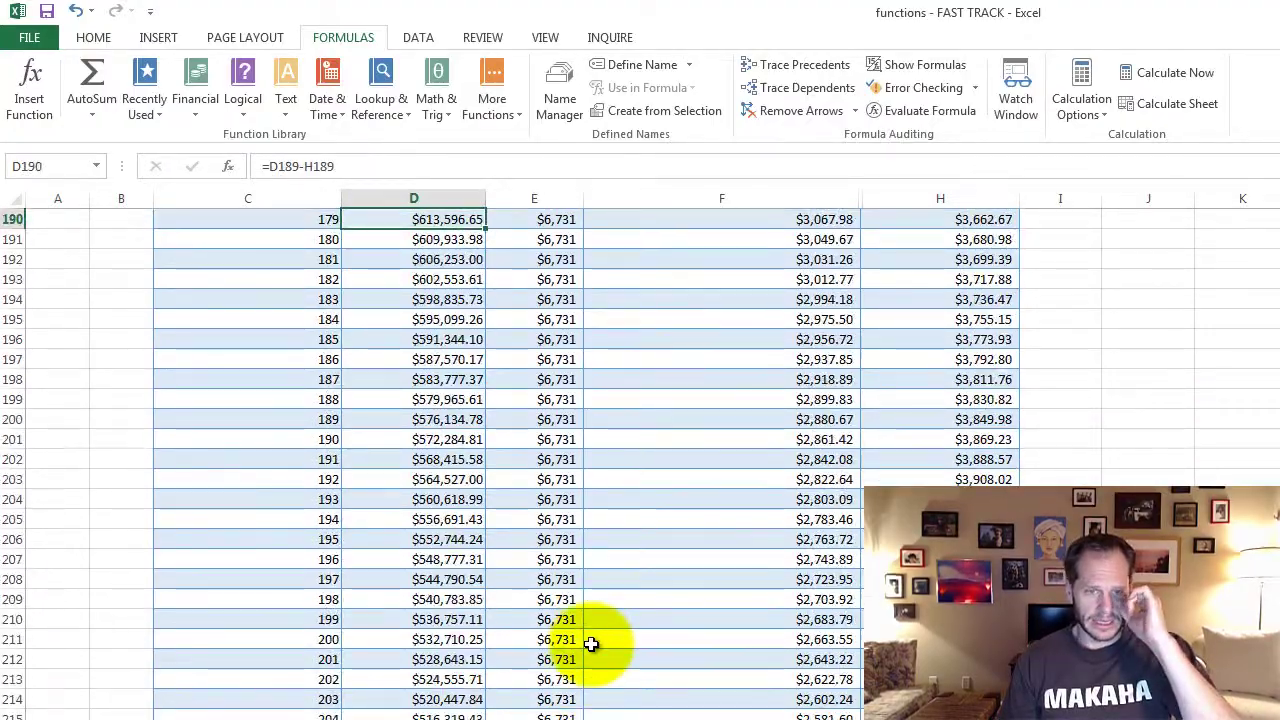
{"action": "key", "text": "Page_Up"}
{"action": "key", "text": "Page_Up"}
{"action": "key", "text": "Page_Up"}
{"action": "key", "text": "Page_Up"}
{"action": "scroll", "coordinate": [591, 644], "scroll_direction": "up", "scroll_amount": 2}
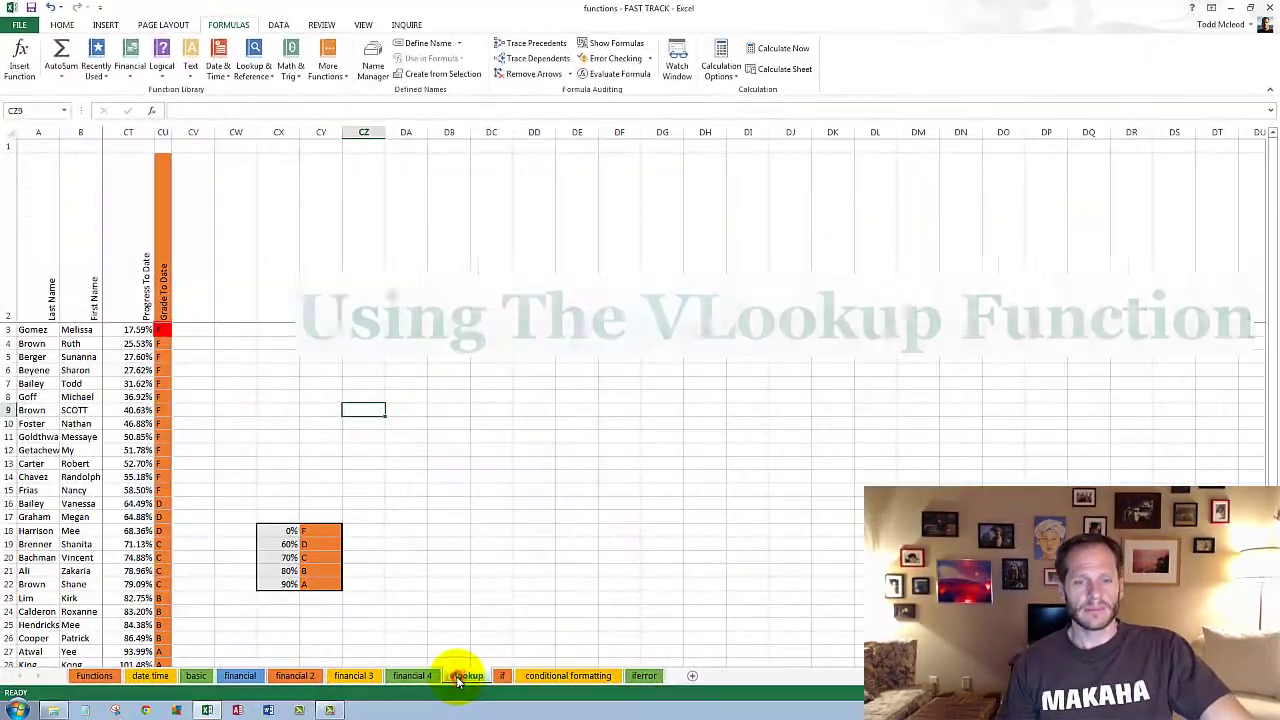
Step: Select cell DB14 on the vlookup sheet and list the available lookup and reference functions
{"action": "left_click", "coordinate": [451, 478]}
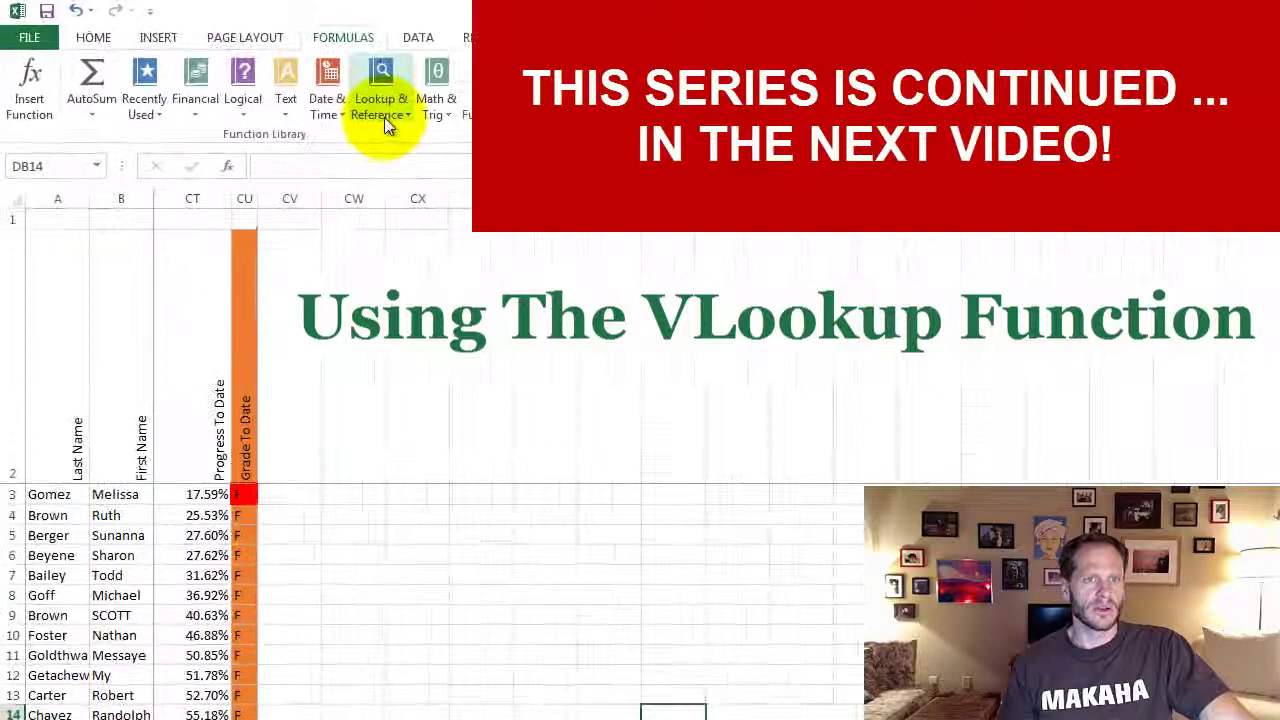
{"action": "left_click", "coordinate": [384, 117]}
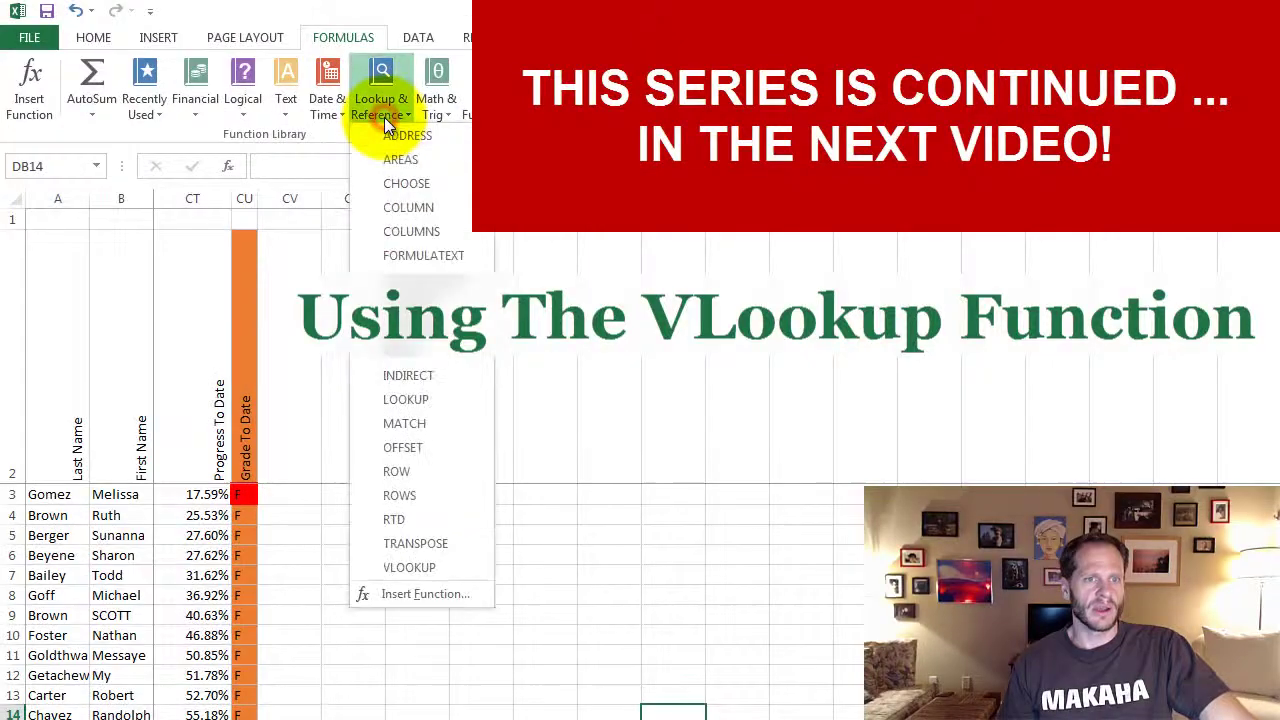